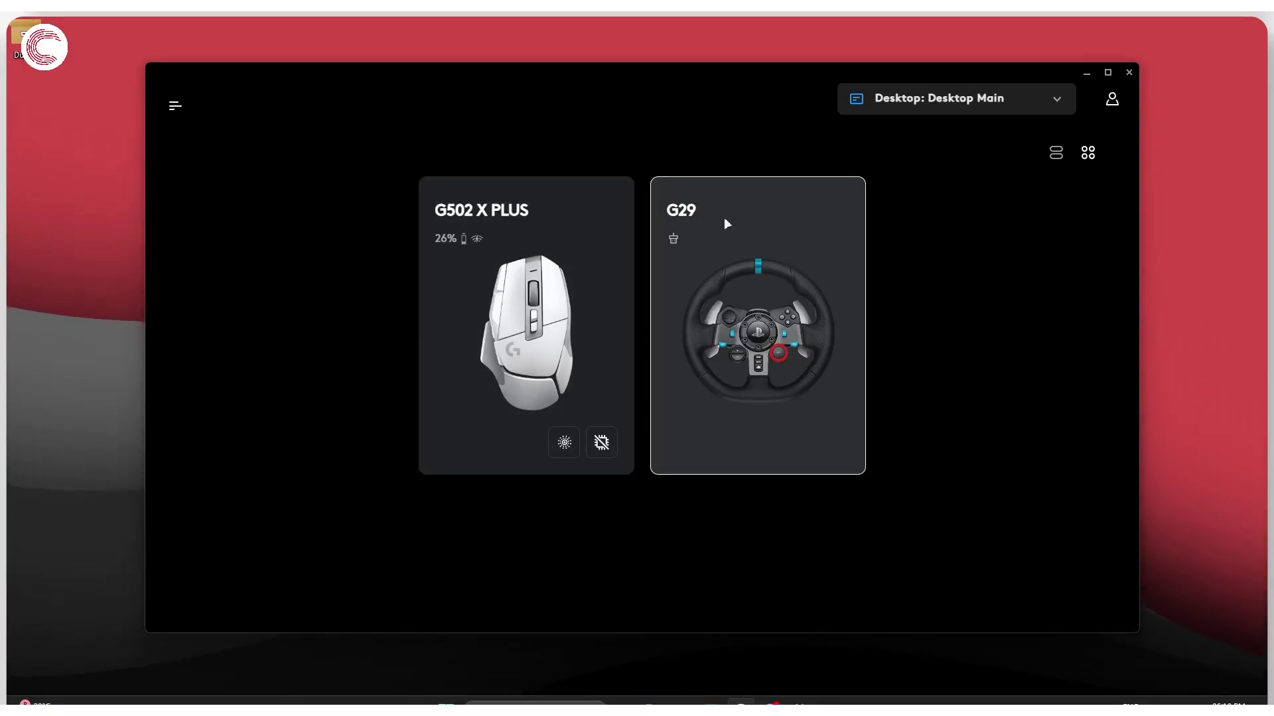
Step: Open the G29 wheel's settings and look over its button assignments and steering options
click(738, 315)
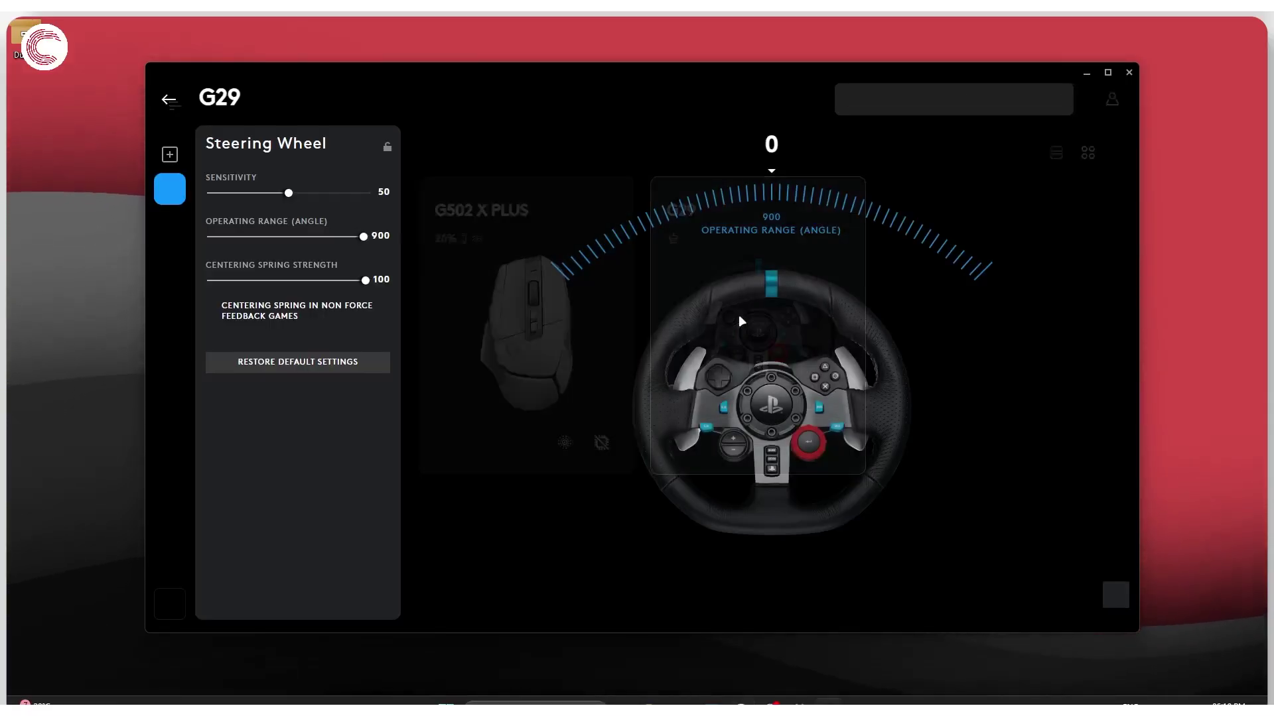
click(170, 156)
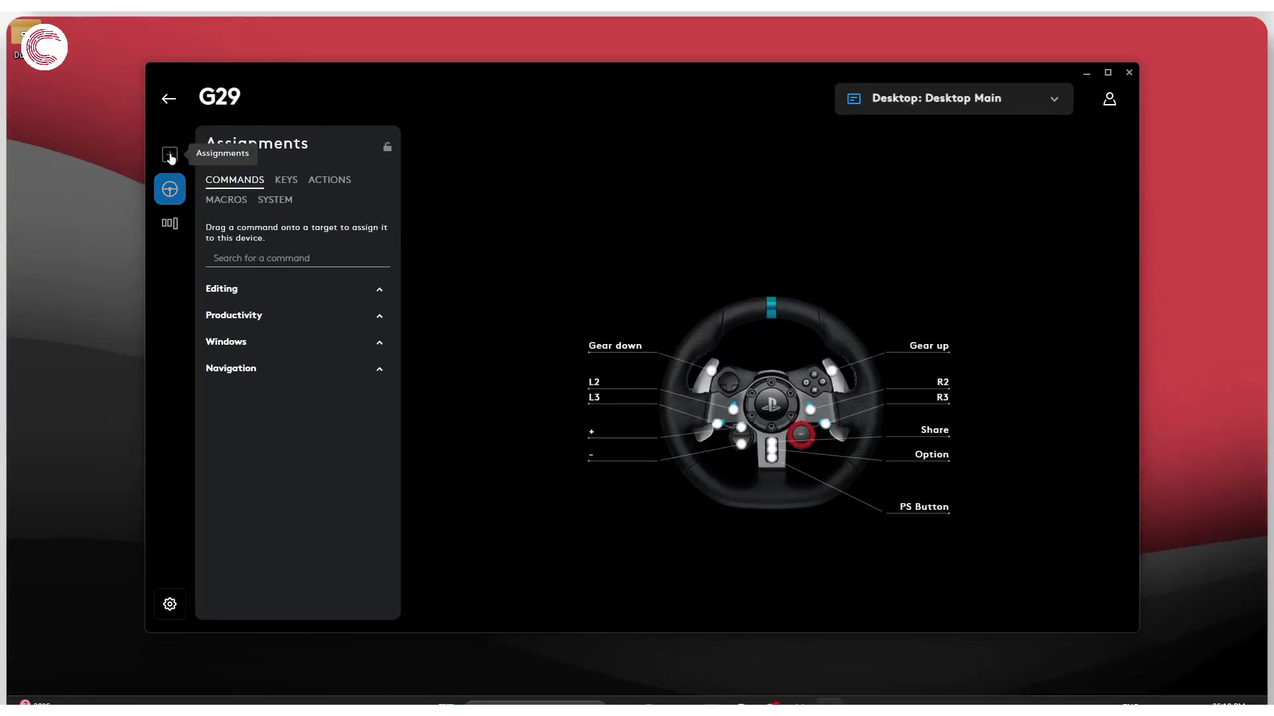
click(170, 190)
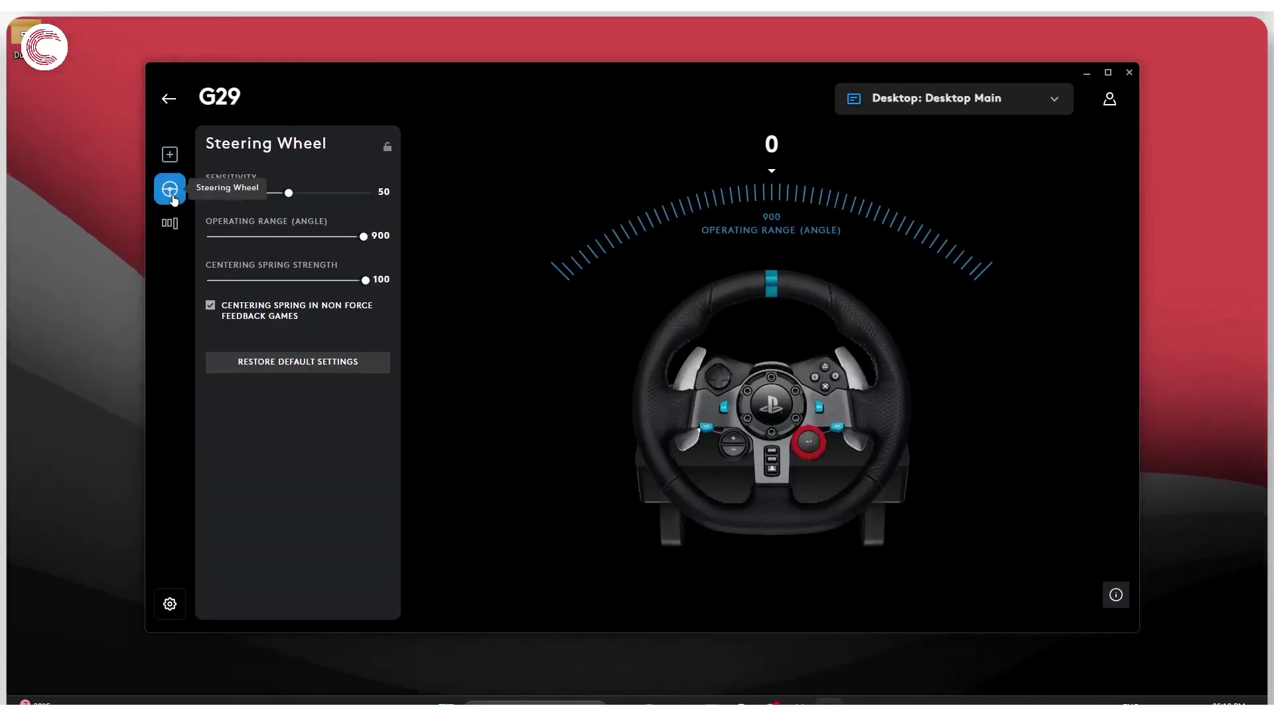
Step: On the pedal settings, try higher and lower accelerator sensitivities, return it to 50, then view steering
click(178, 232)
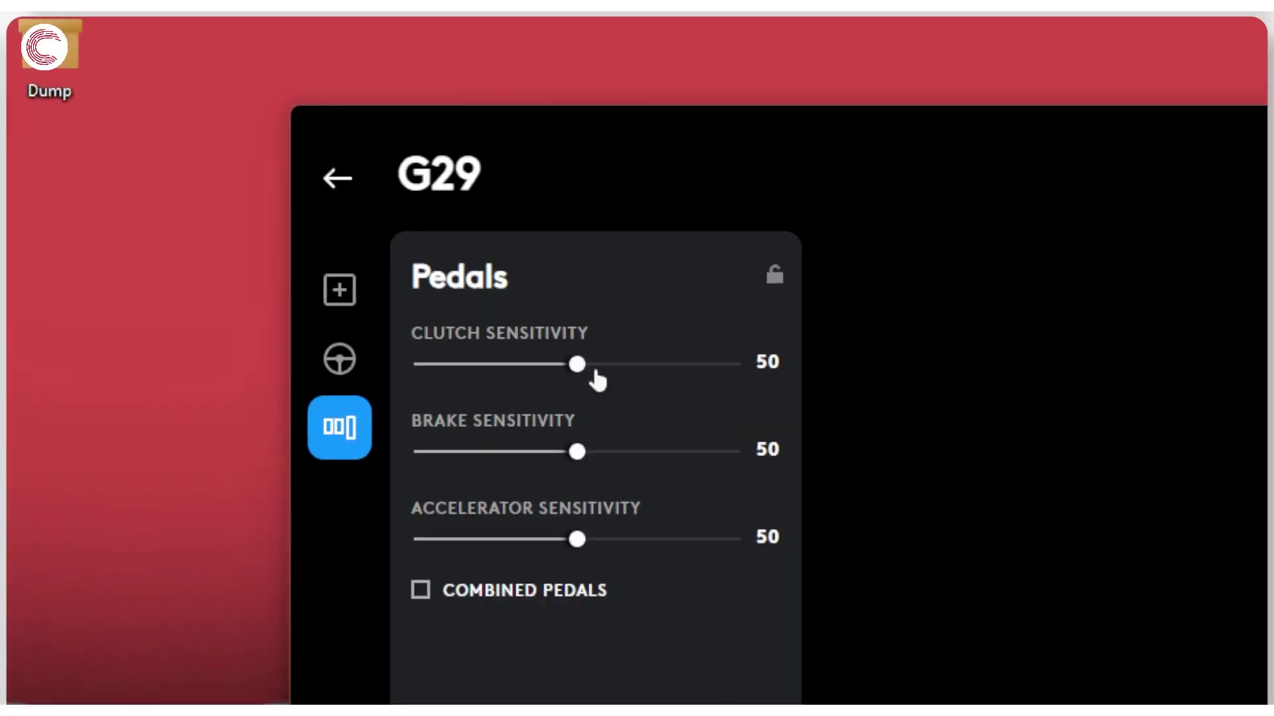
drag(577, 539, 633, 540)
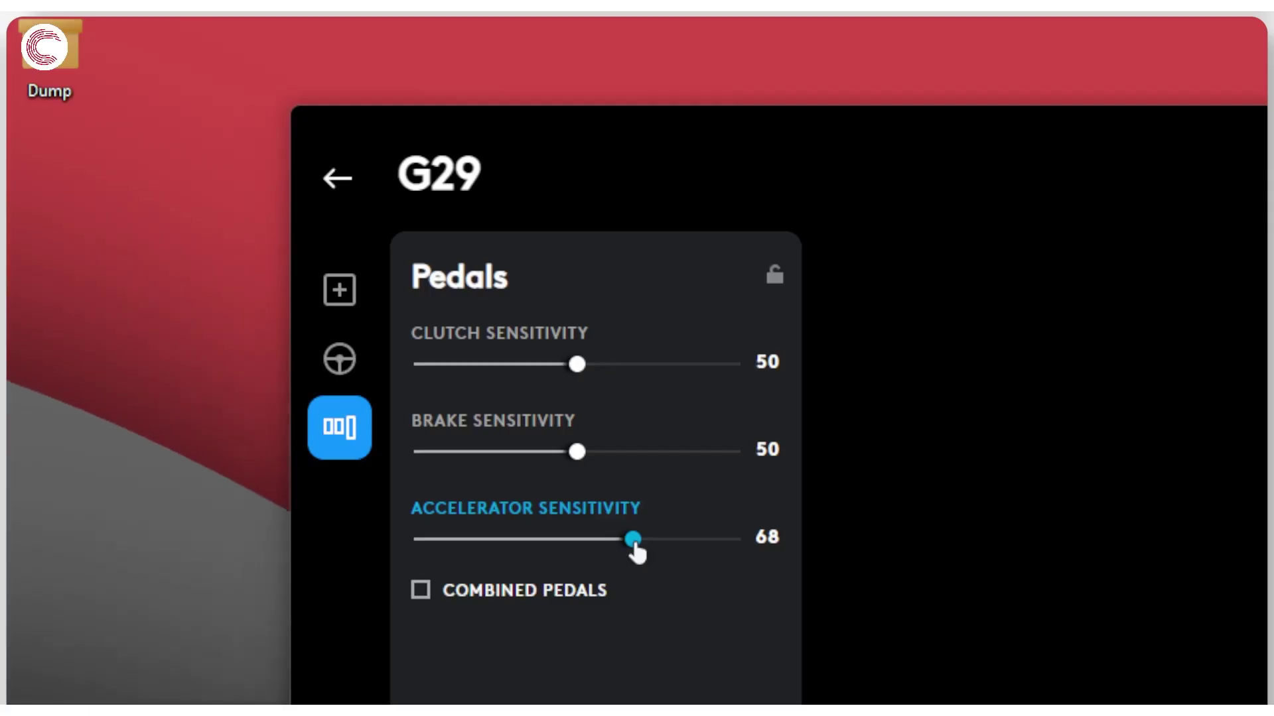
drag(633, 543, 469, 549)
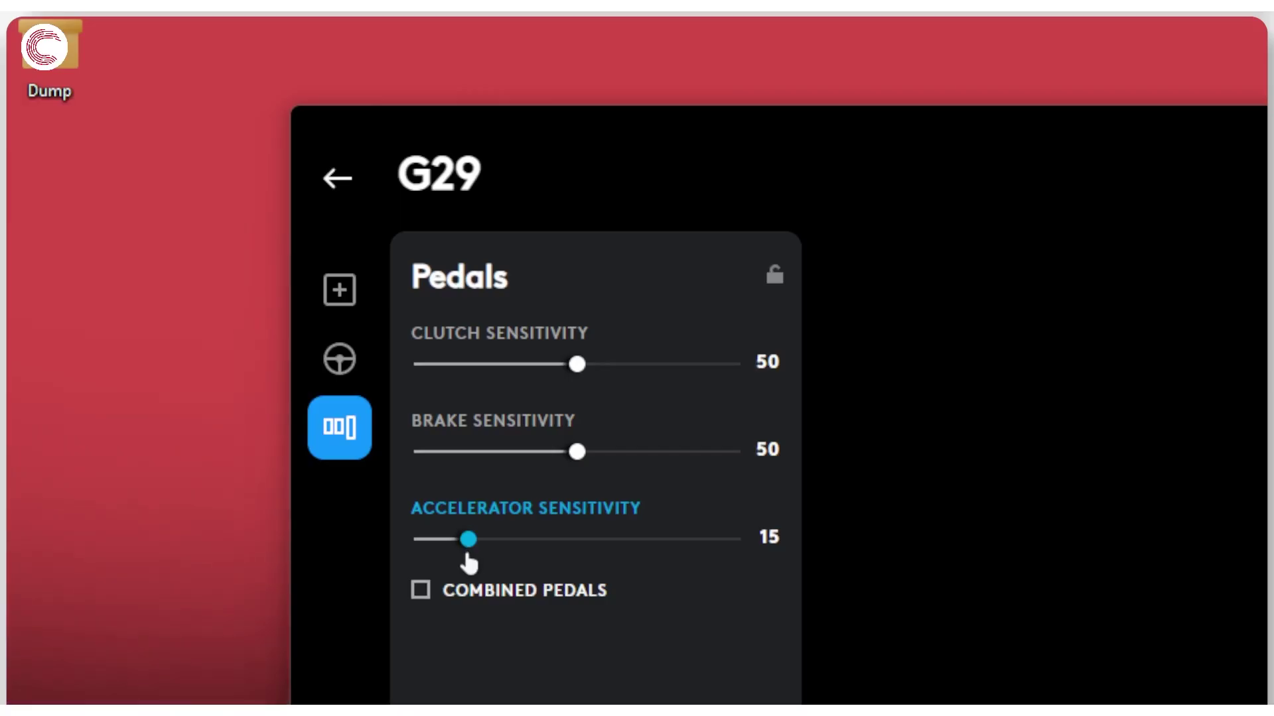
drag(468, 562, 581, 570)
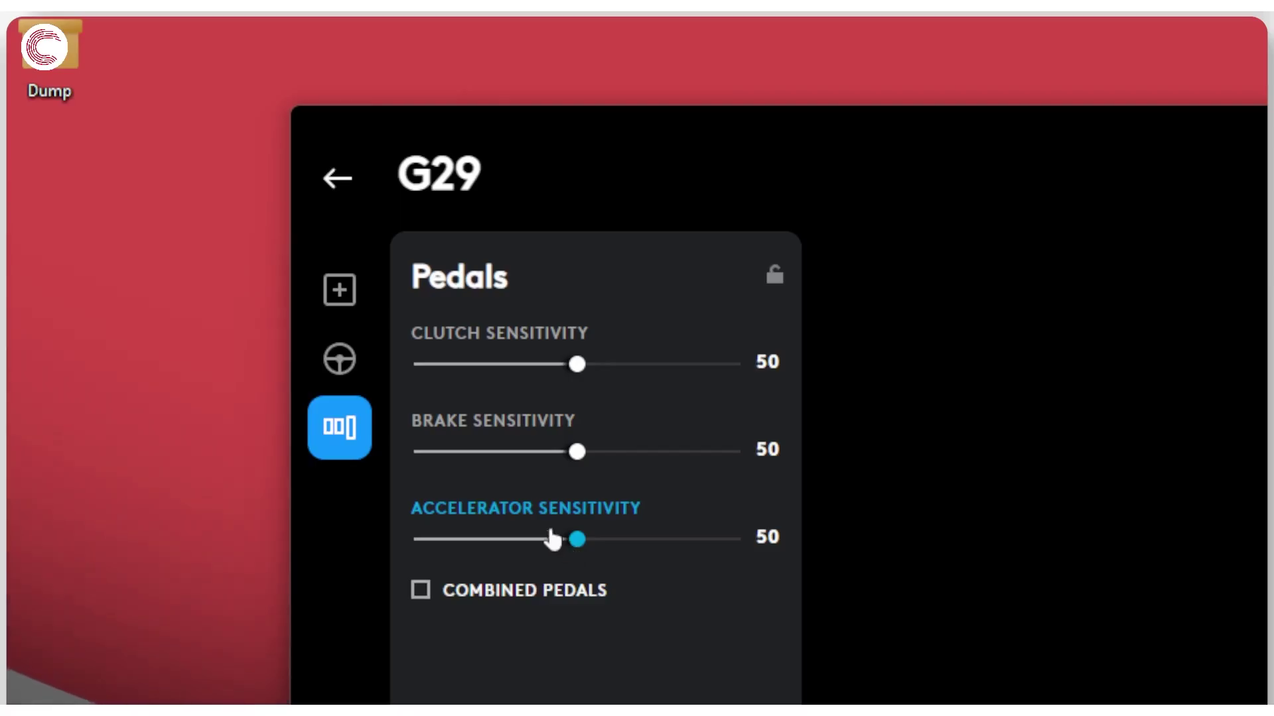
click(357, 364)
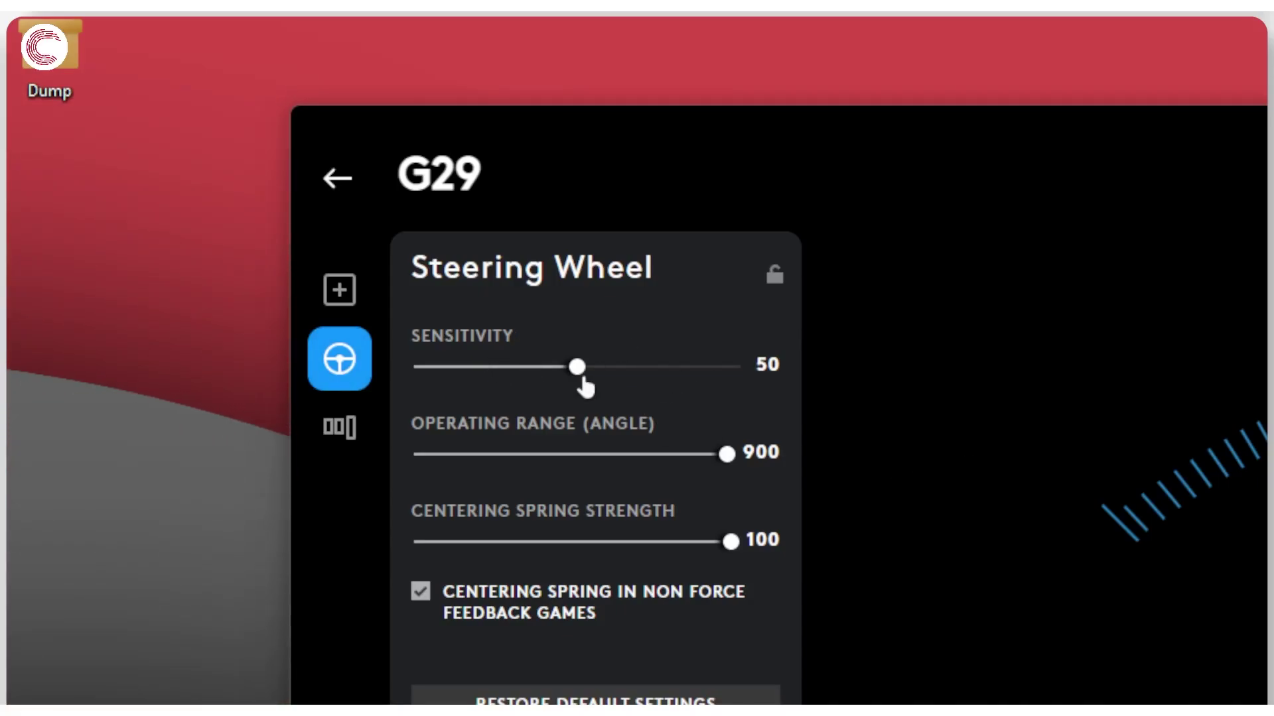
Step: Raise steering sensitivity to 100 and back to 50, enable the centering spring, and set its strength to 0
drag(584, 382, 881, 418)
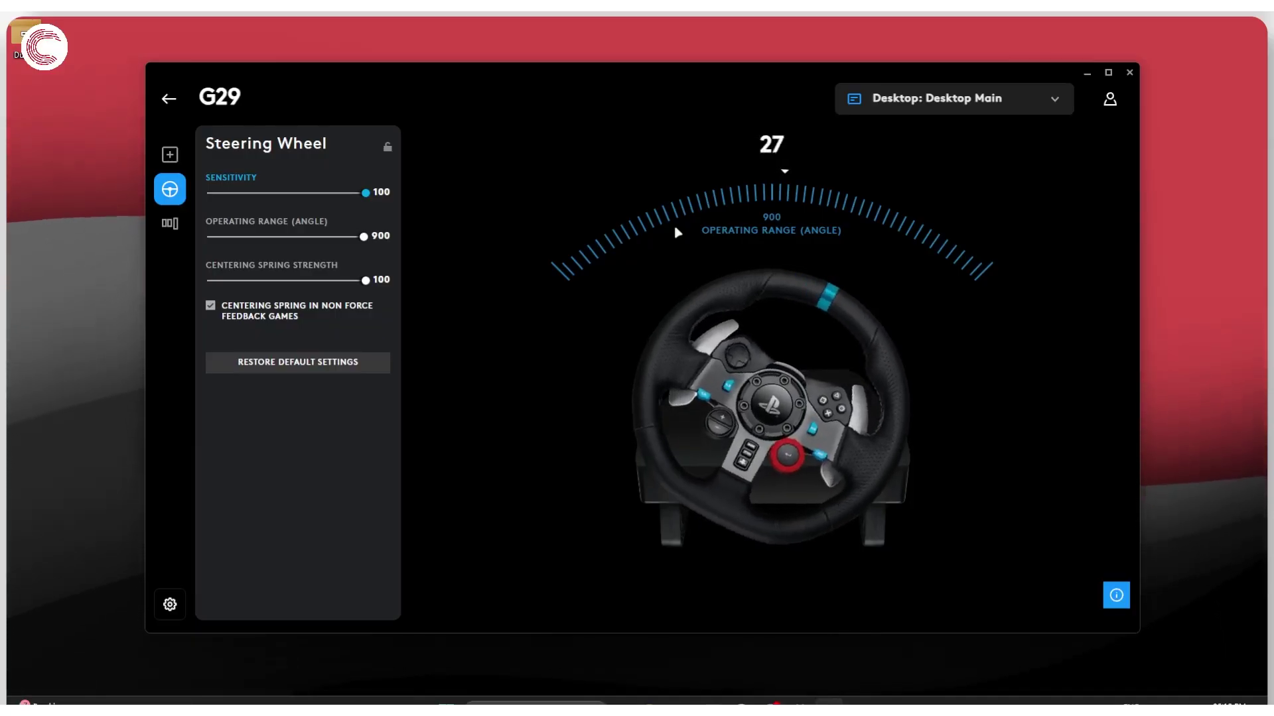
drag(365, 193, 288, 199)
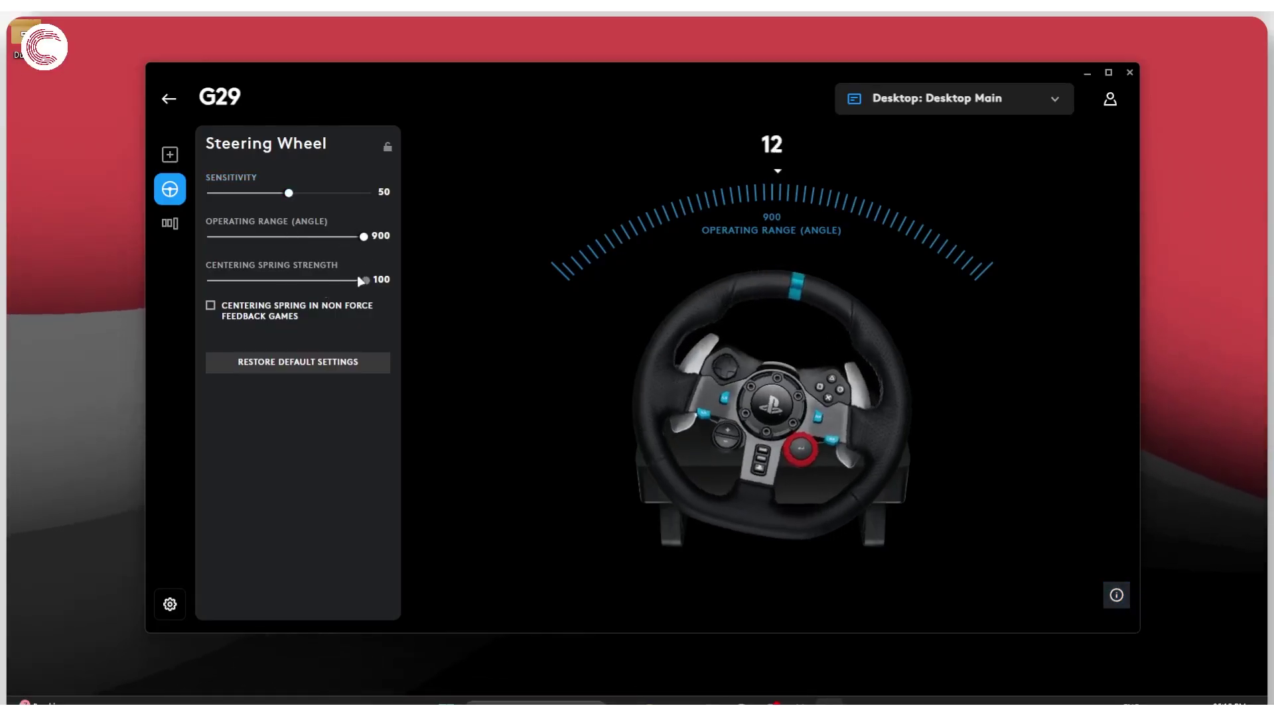
click(210, 306)
drag(365, 280, 211, 280)
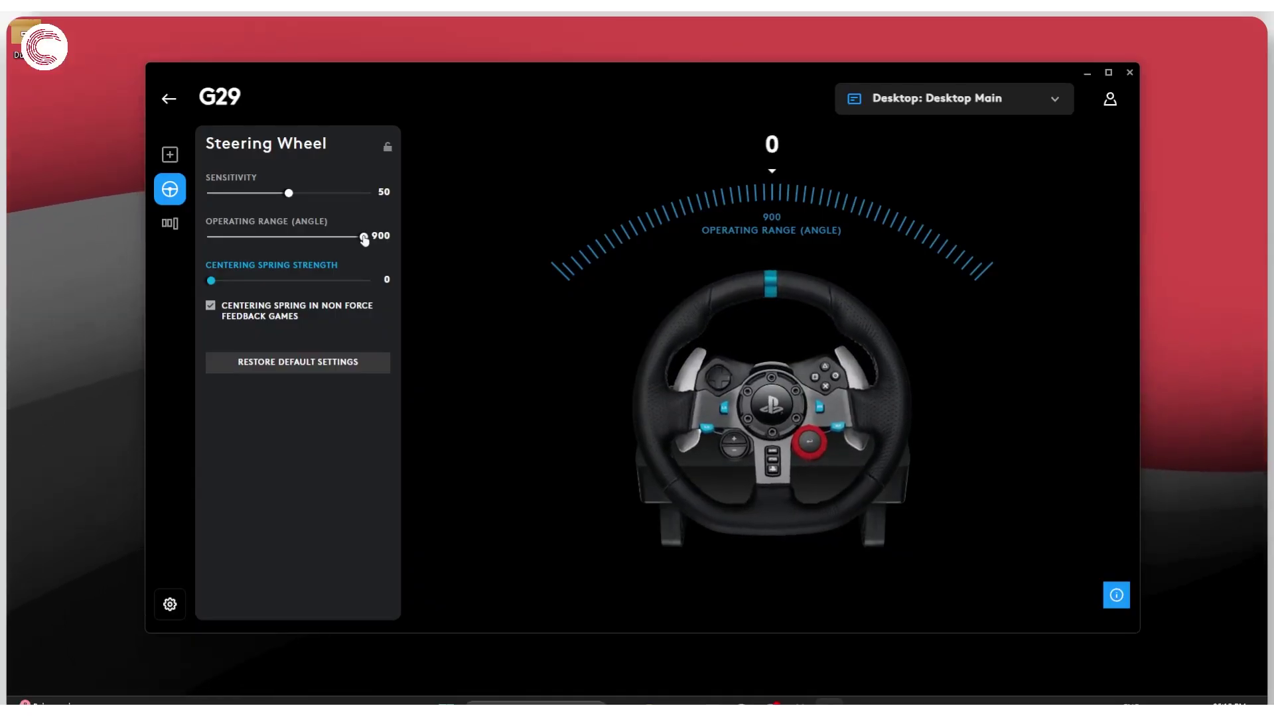
Step: Narrow the operating range to 450° and back to 900, then raise centering spring strength to 100
drag(350, 241, 271, 242)
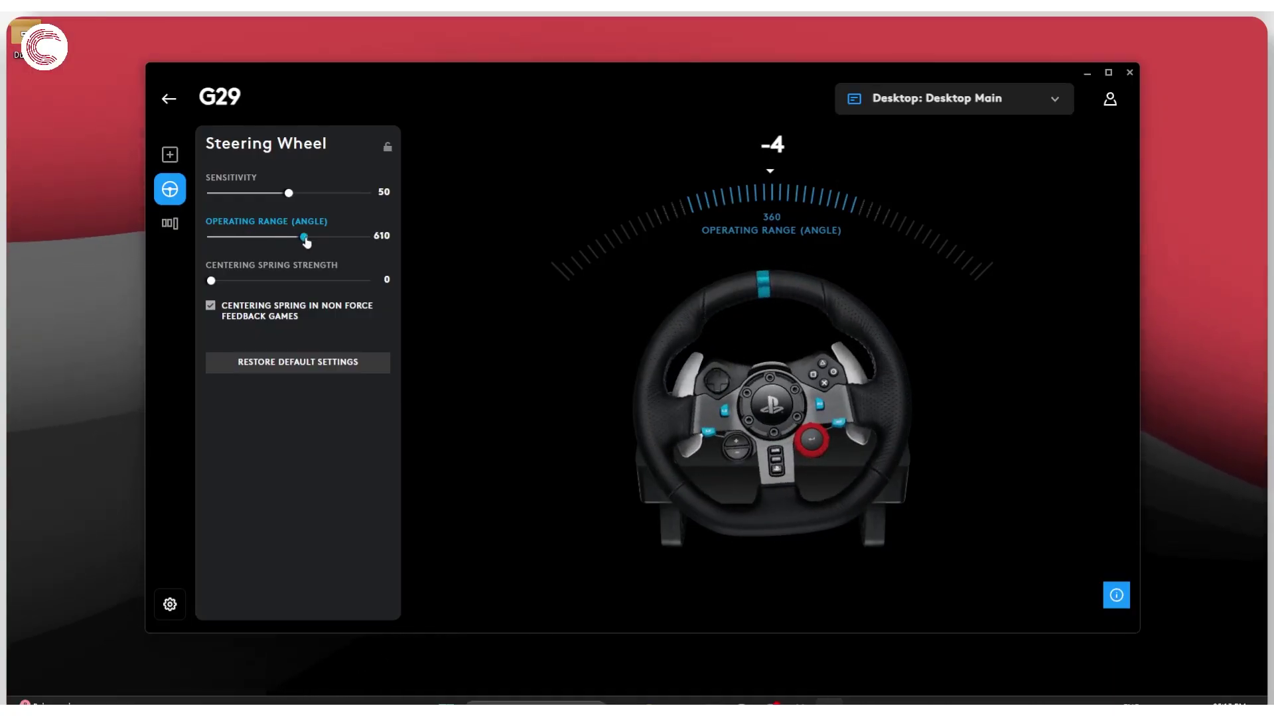
drag(355, 240, 372, 239)
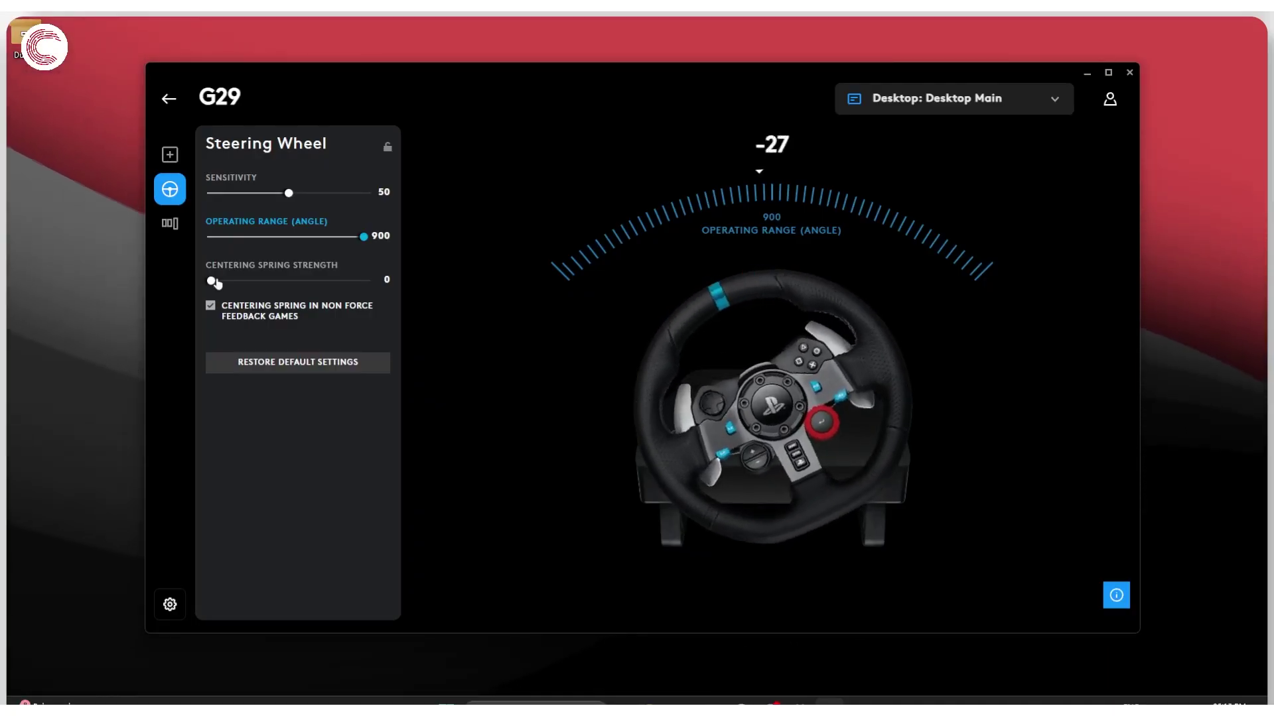
drag(213, 282, 386, 269)
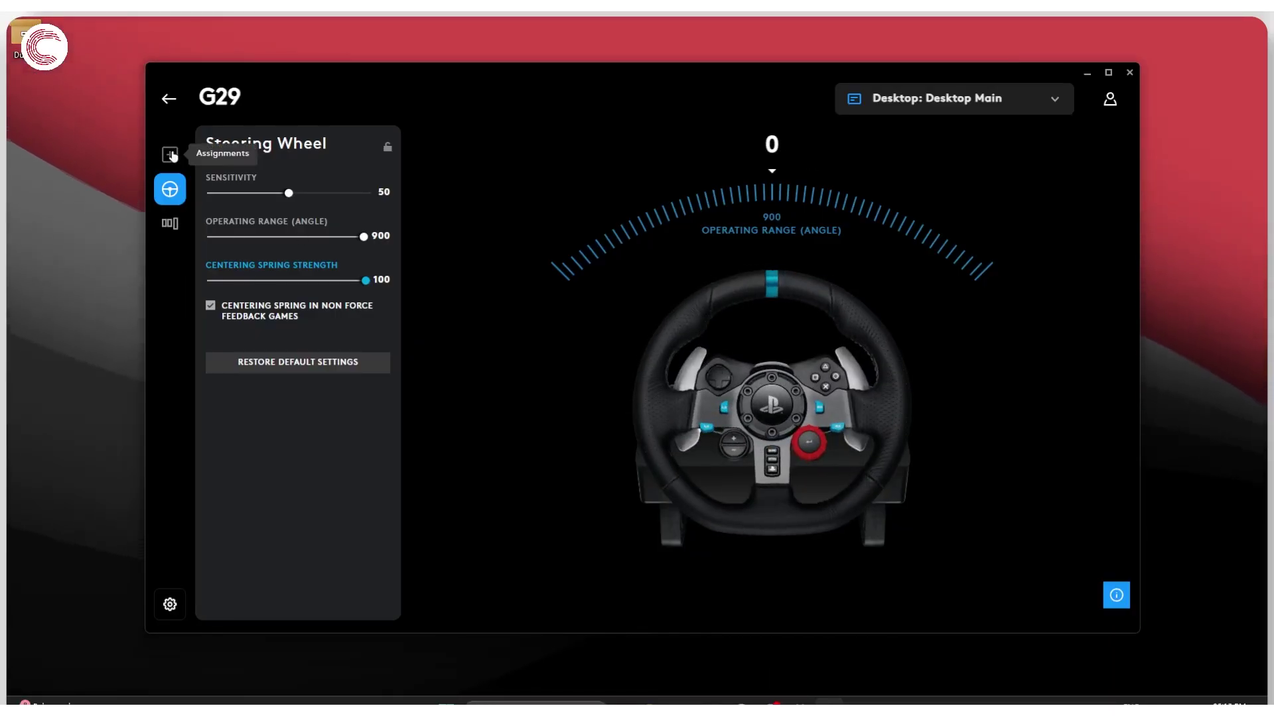
Step: Open the G29 button assignments and zoom in on the D-pad, then on the Triangle/Square/Circle/Cross buttons
click(172, 156)
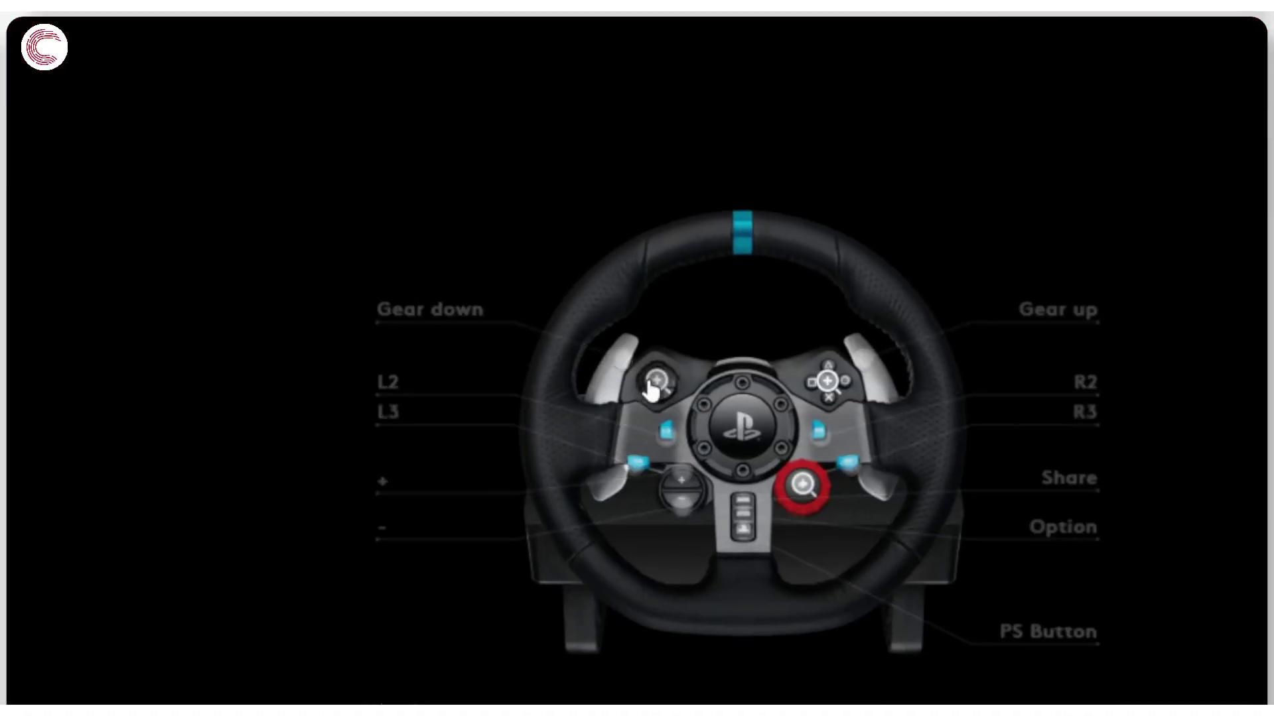
click(649, 382)
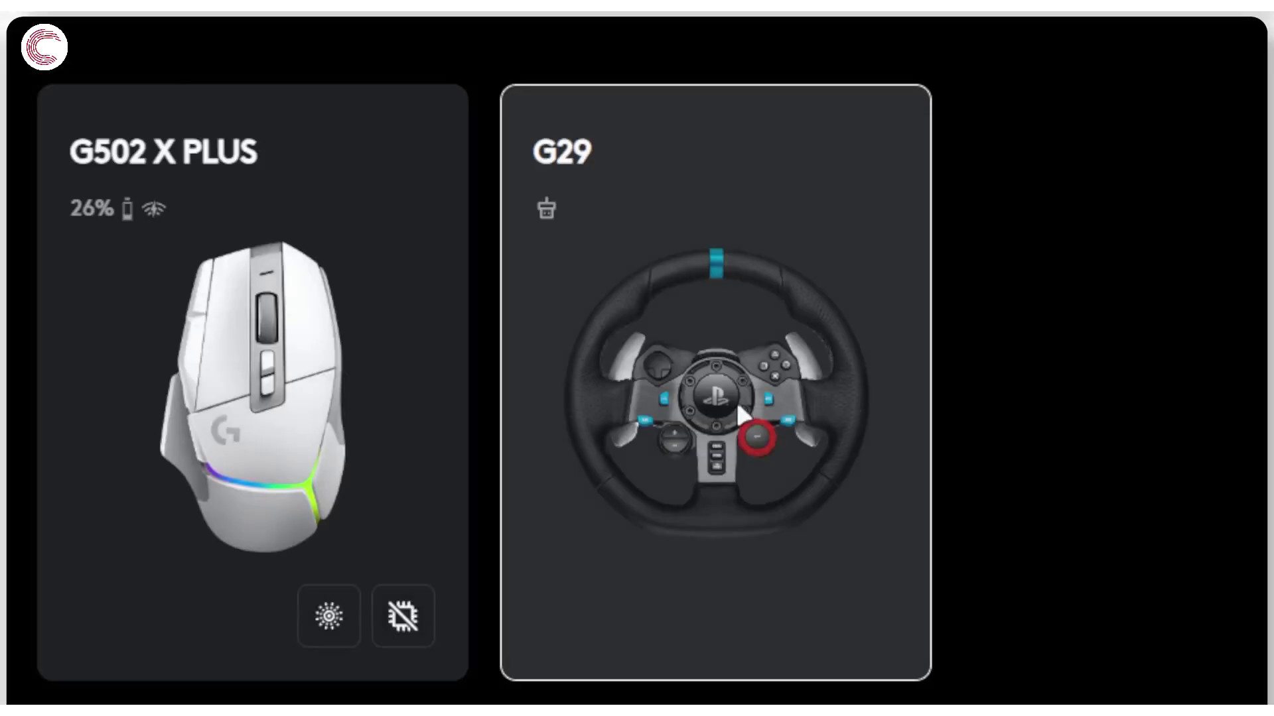
click(736, 400)
click(828, 378)
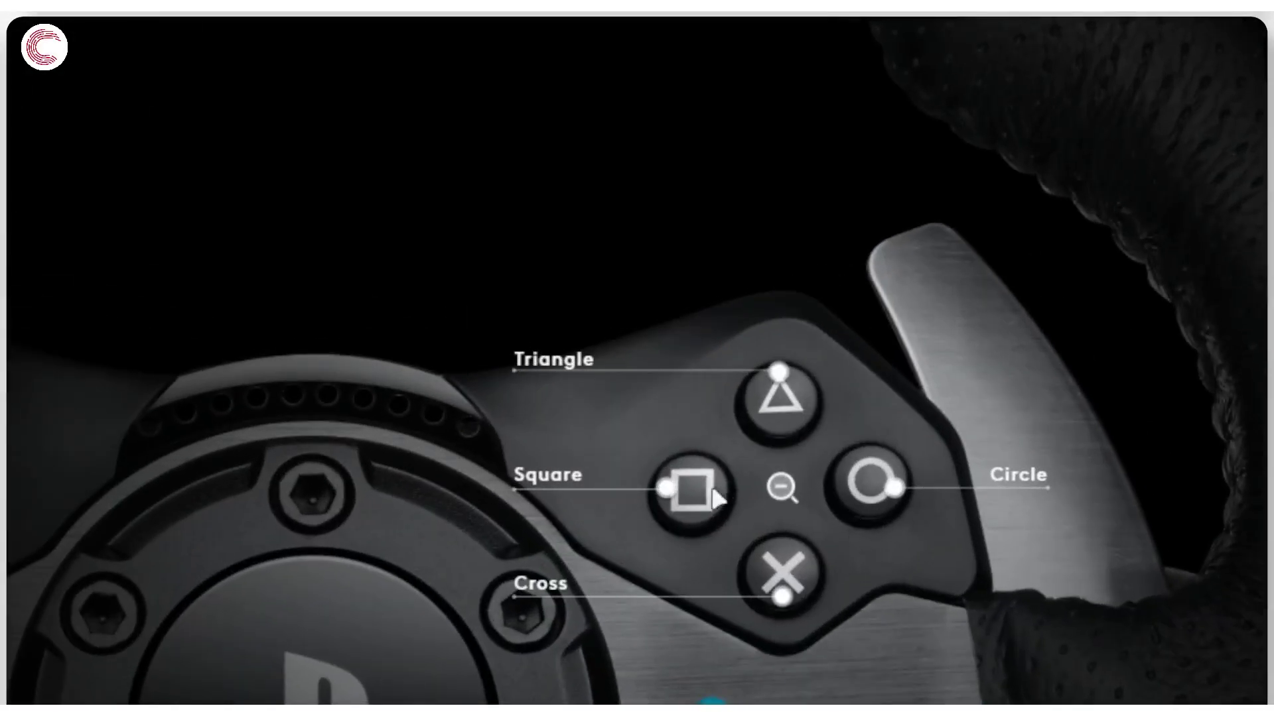
Step: Select the Triangle button and scroll through the keyboard keys available to assign
click(568, 360)
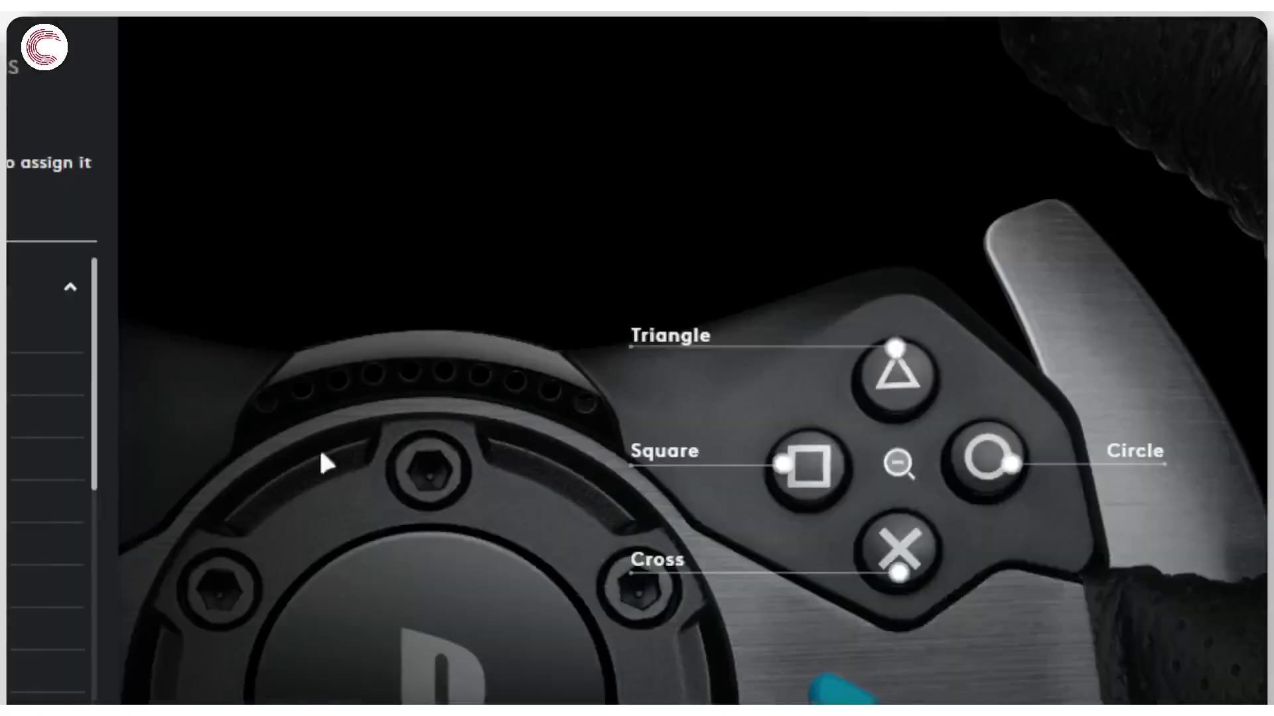
scroll(592, 335, down, 3)
scroll(592, 335, down, 10)
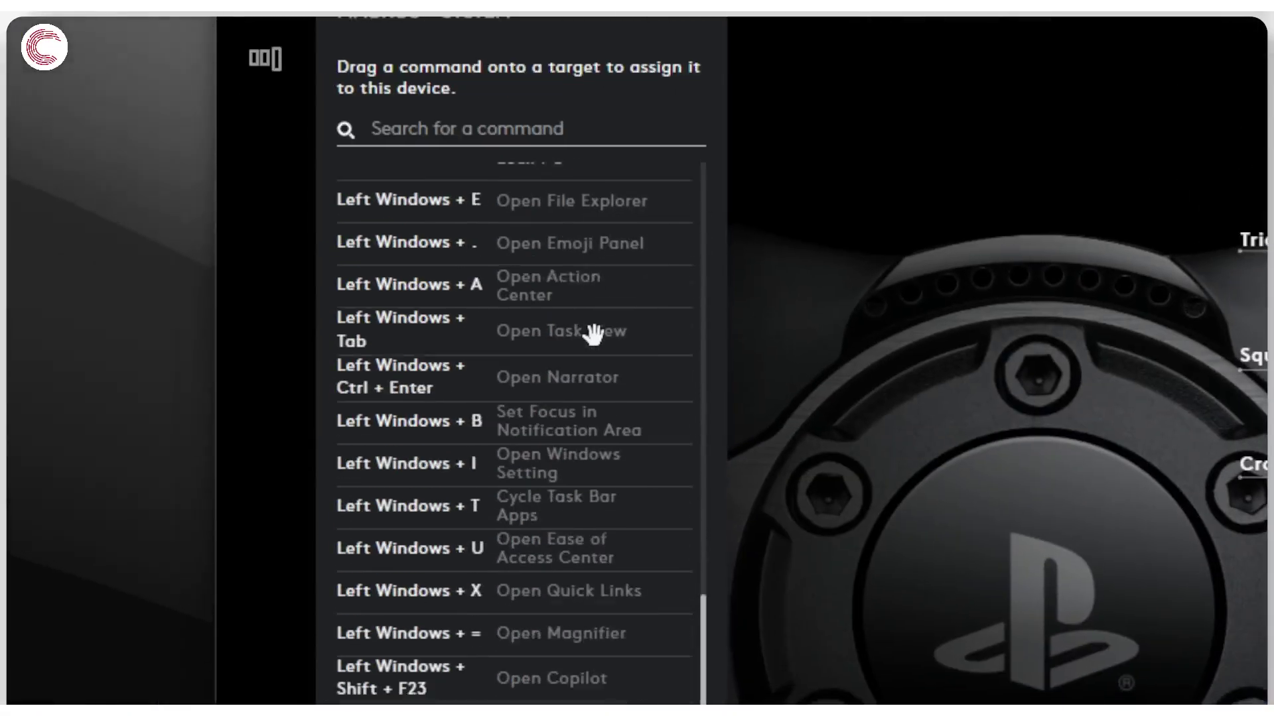
scroll(592, 330, up, 15)
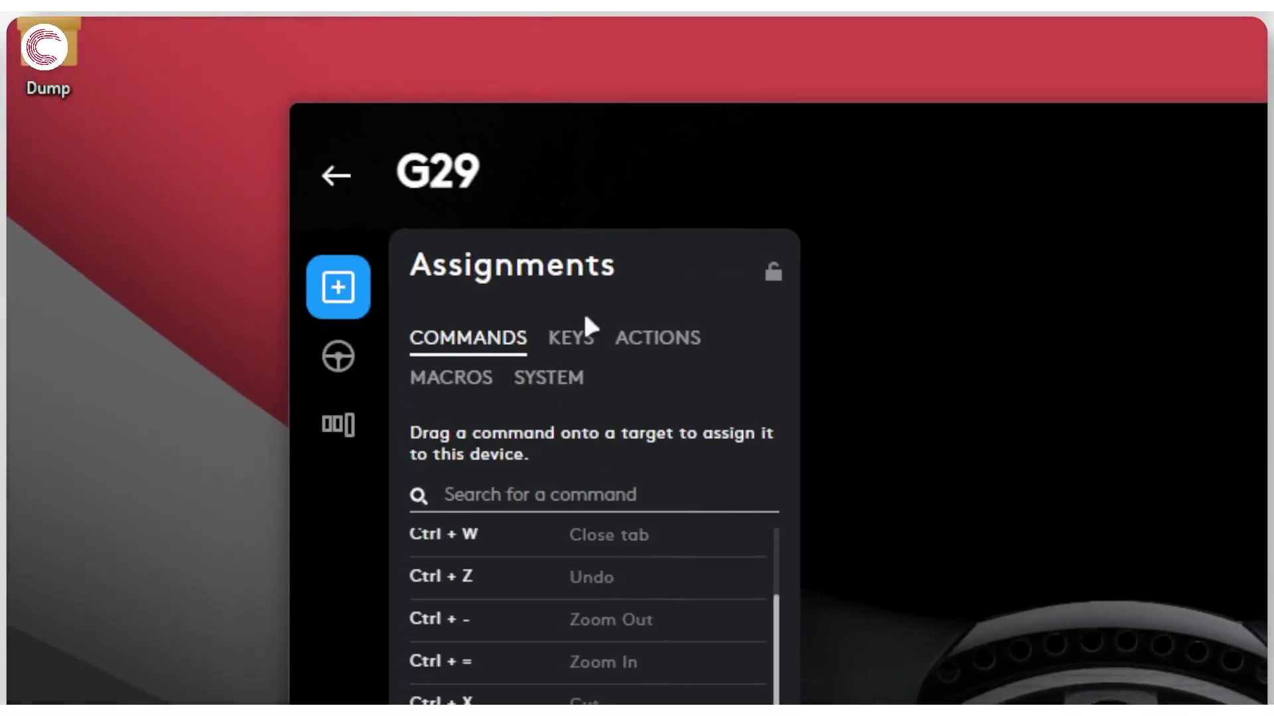
click(572, 337)
scroll(561, 333, down, 20)
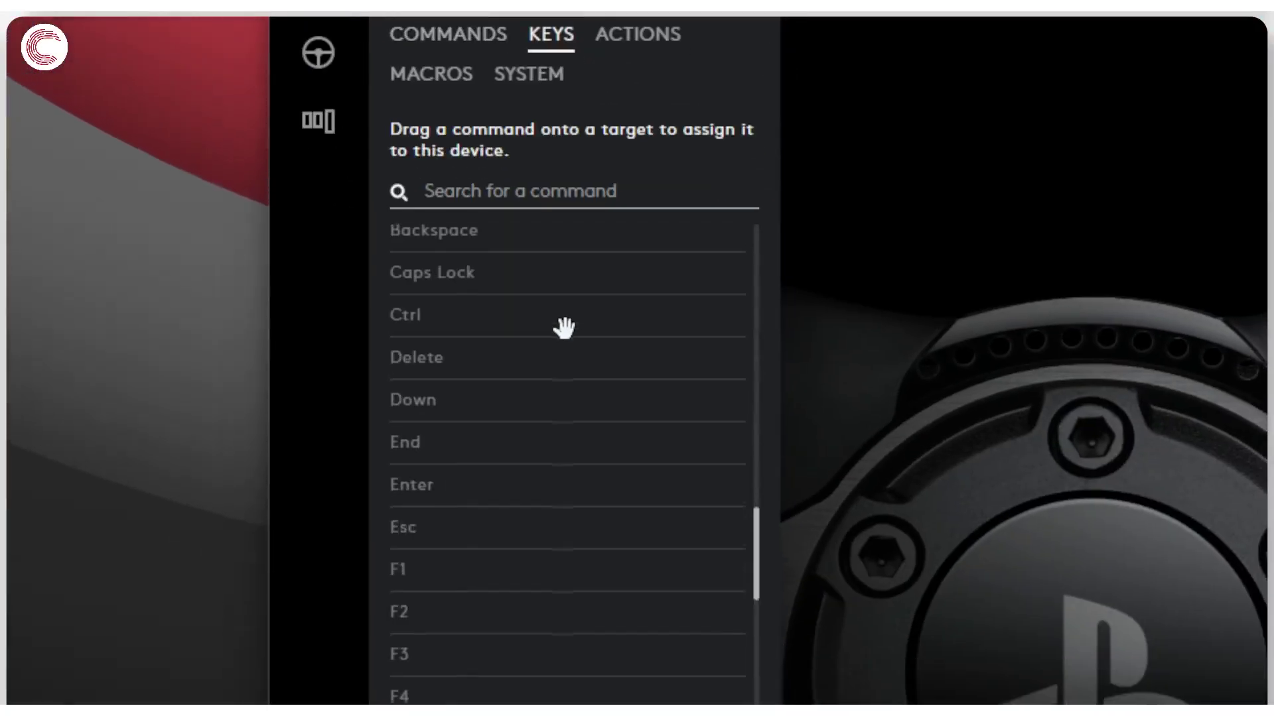
scroll(561, 333, up, 10)
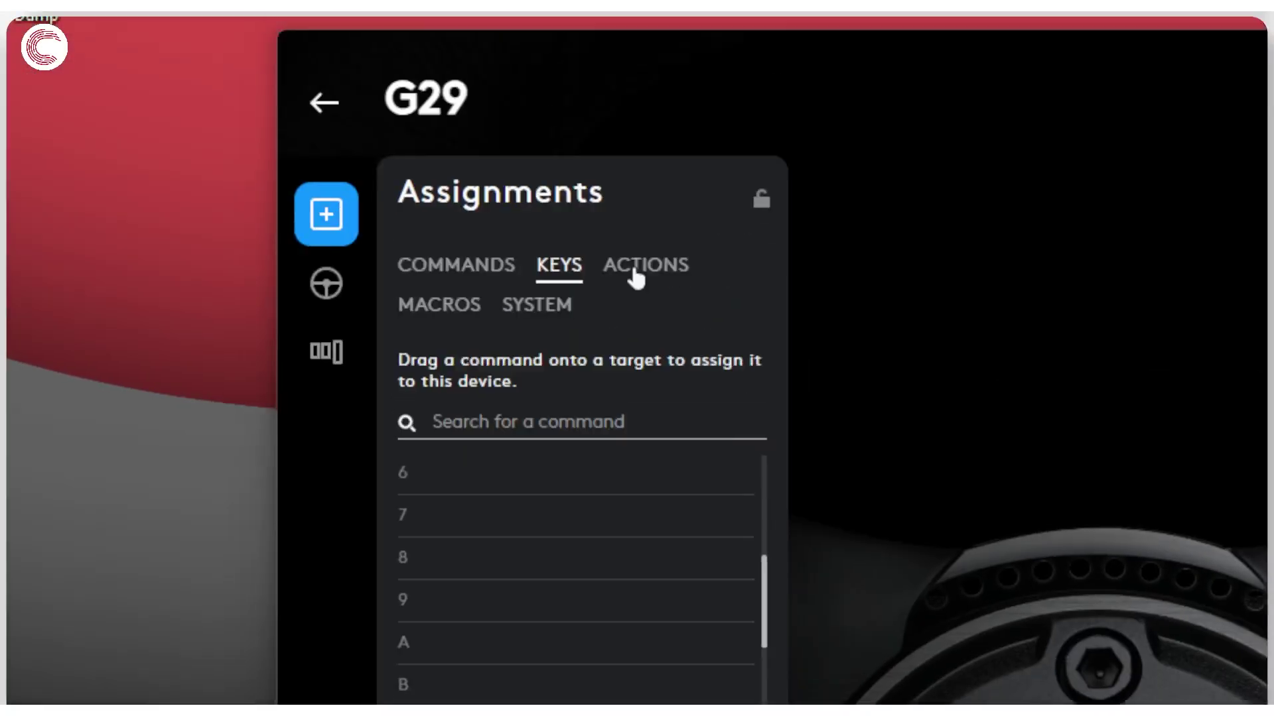
Step: Browse the Actions and Macros lists, then scroll through the System controls
click(638, 34)
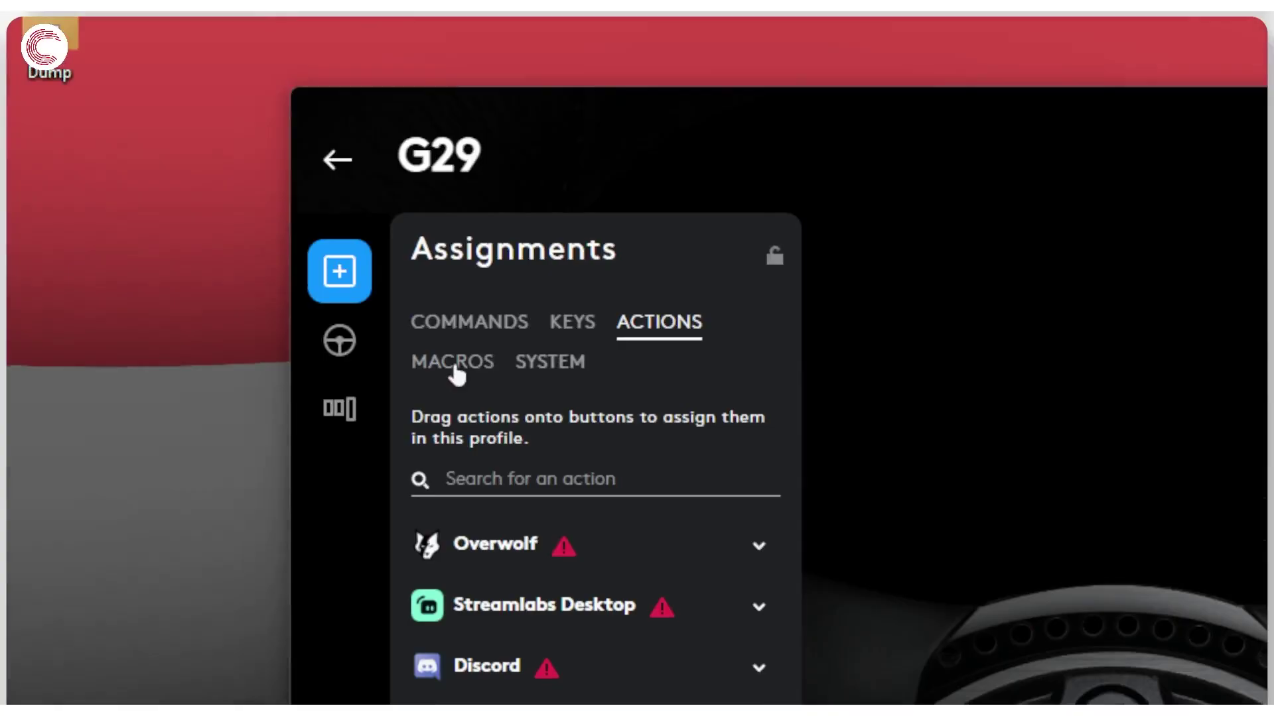
click(454, 99)
click(550, 349)
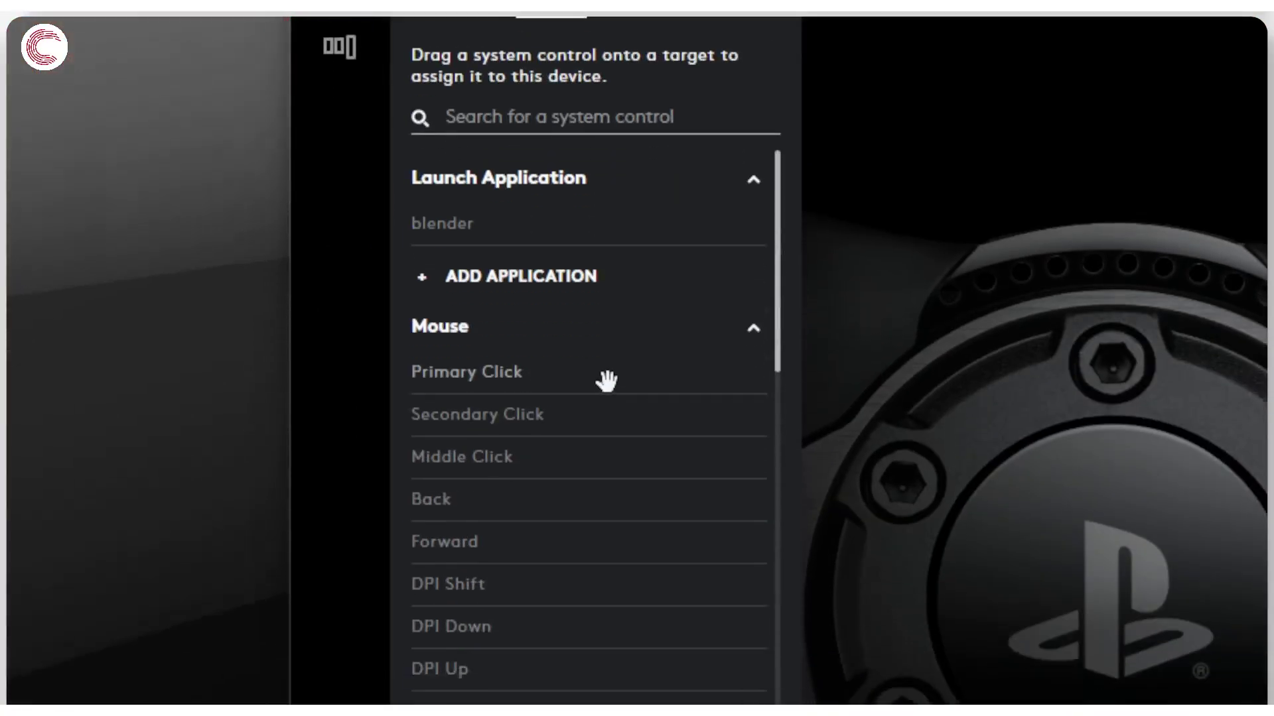
scroll(603, 392, down, 12)
scroll(604, 397, down, 3)
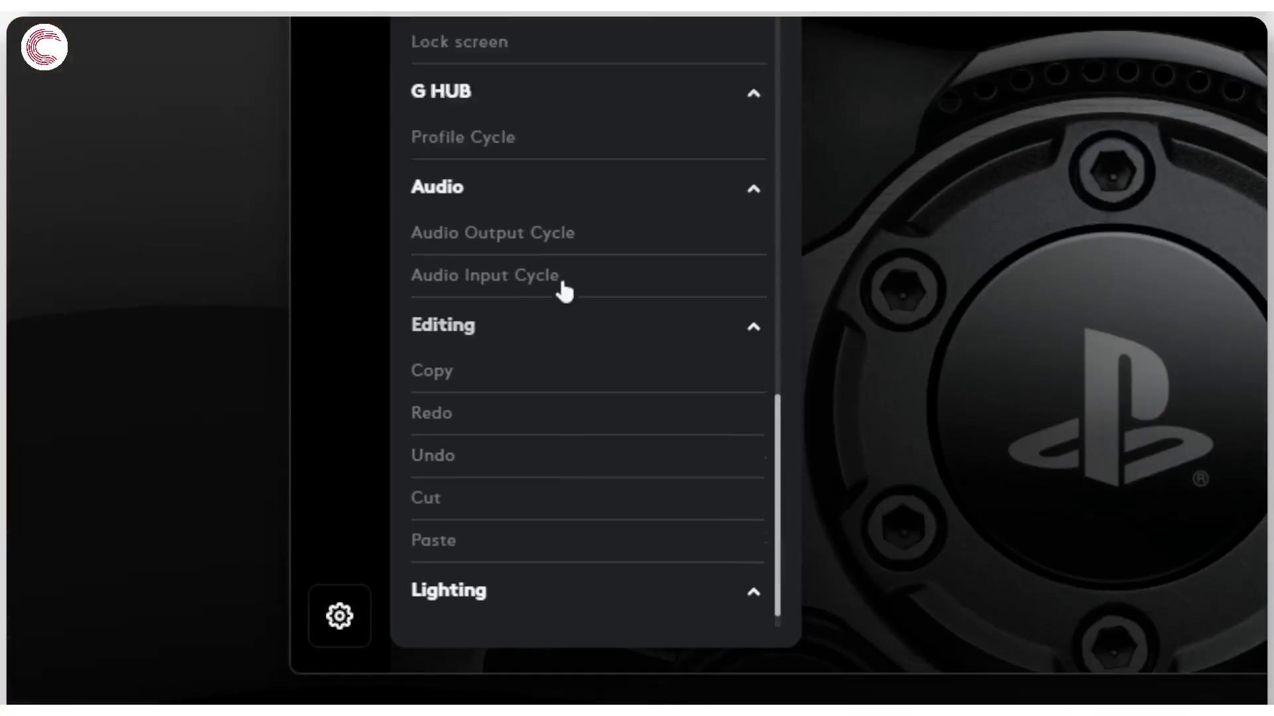
scroll(564, 290, up, 15)
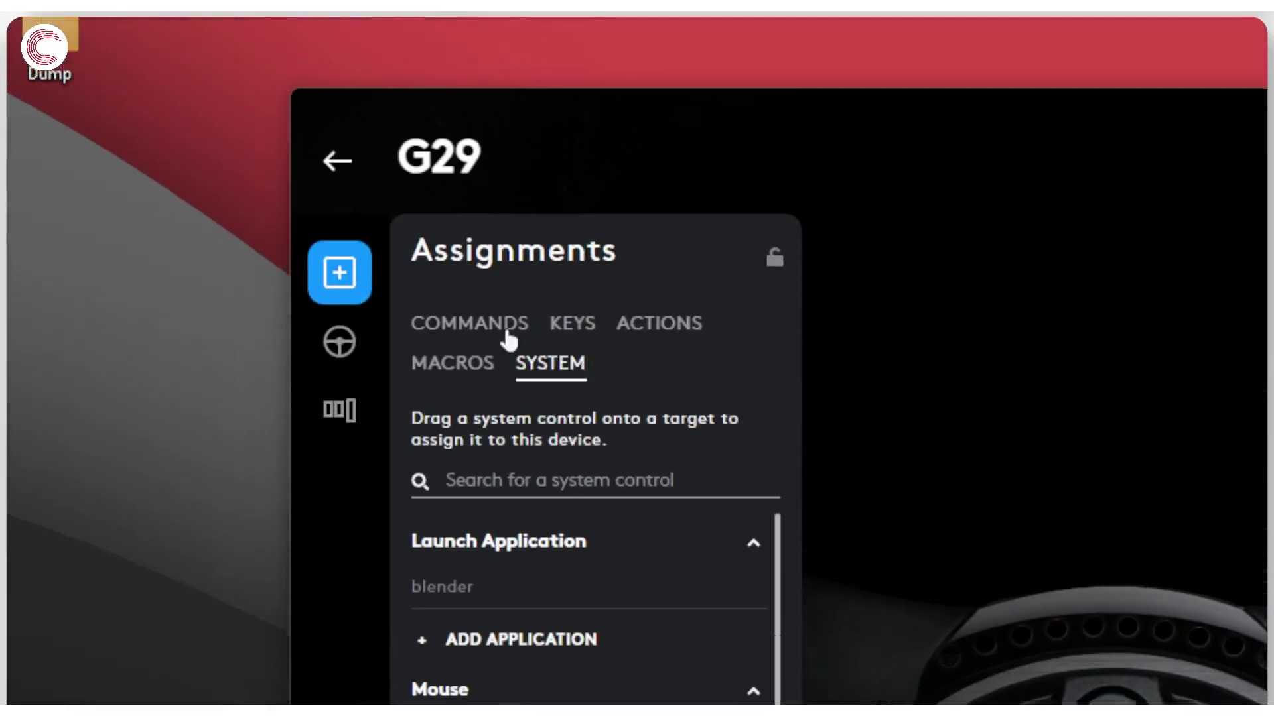
Step: Scroll up and down through the shortcut Commands list available for assignment
click(512, 332)
scroll(579, 382, down, 15)
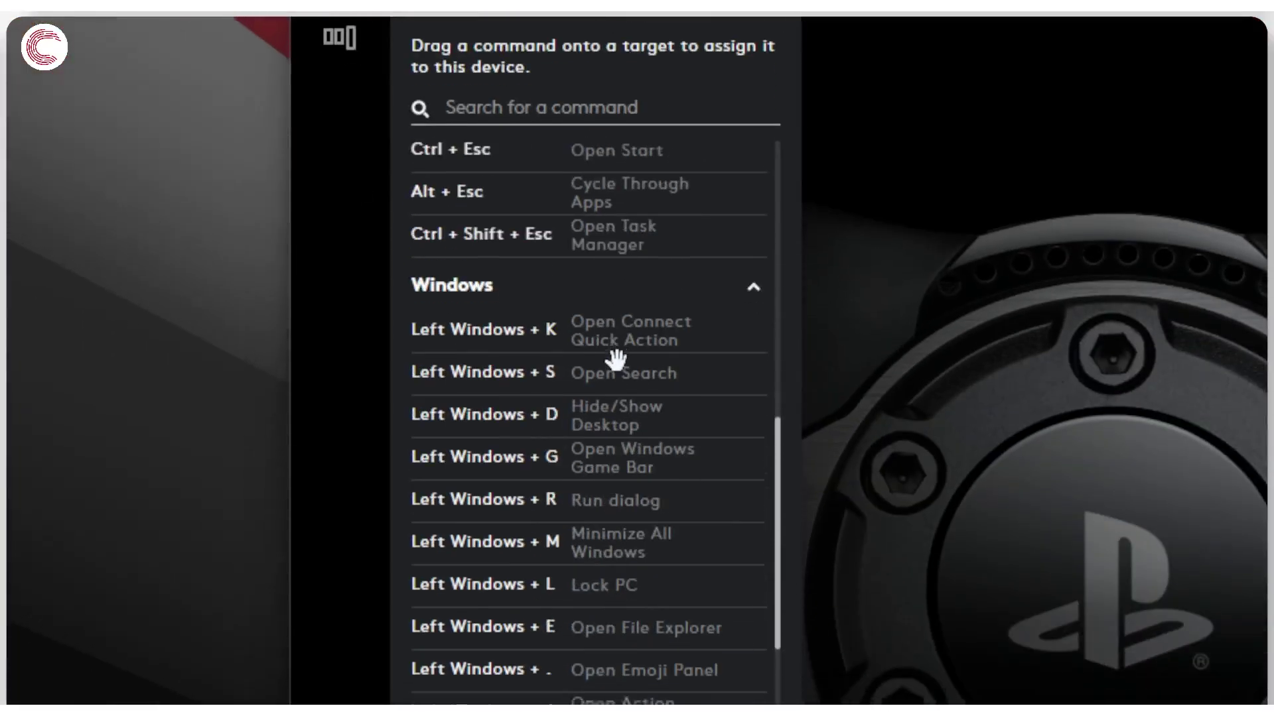
scroll(613, 319, up, 10)
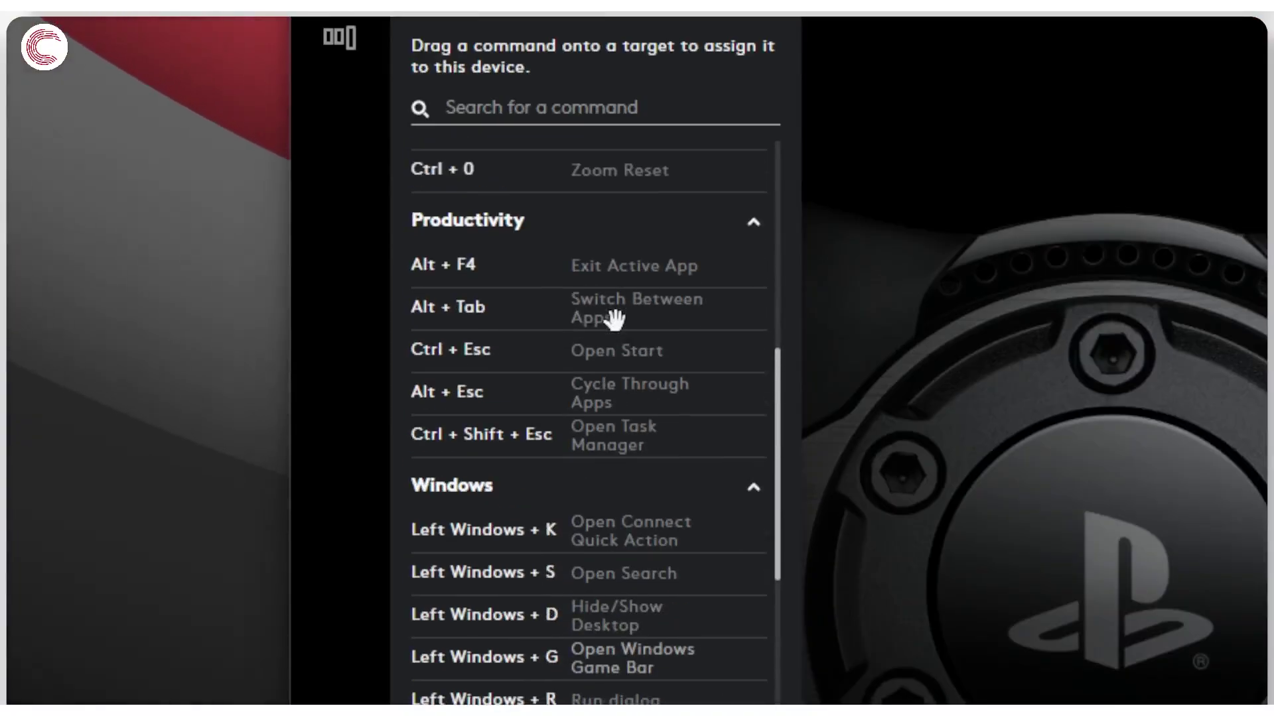
scroll(658, 311, up, 3)
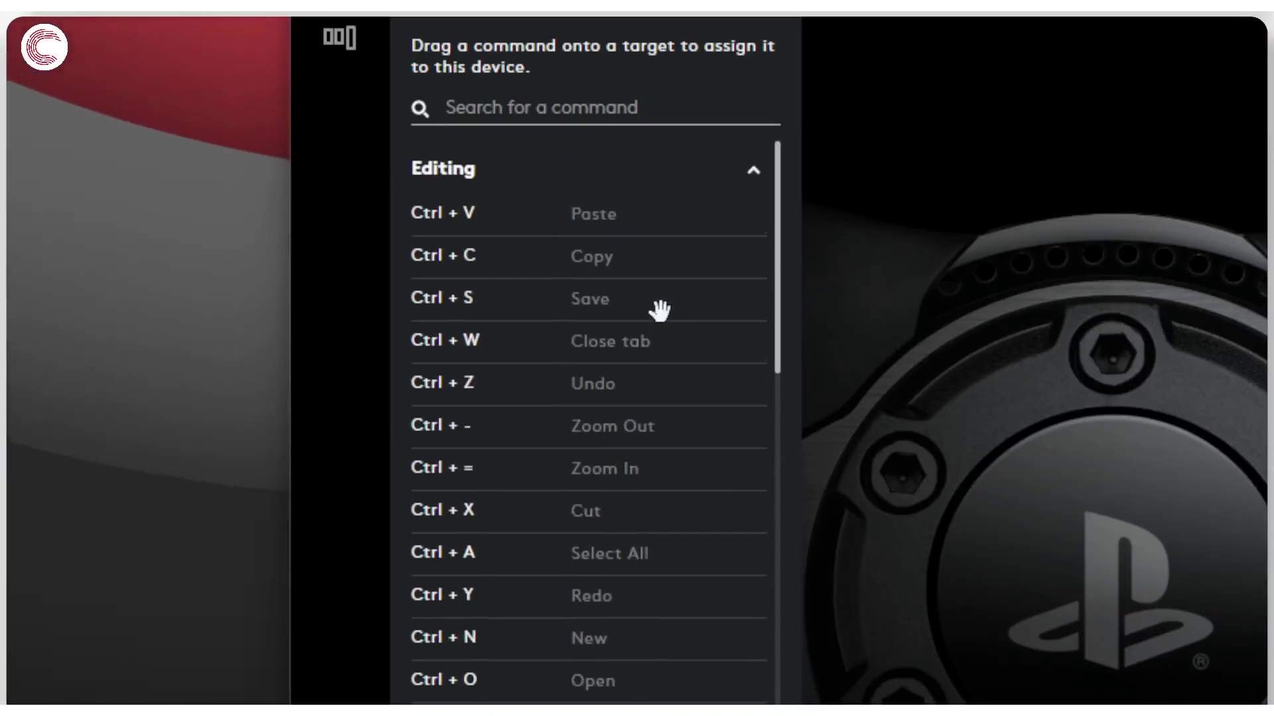
scroll(622, 265, down, 8)
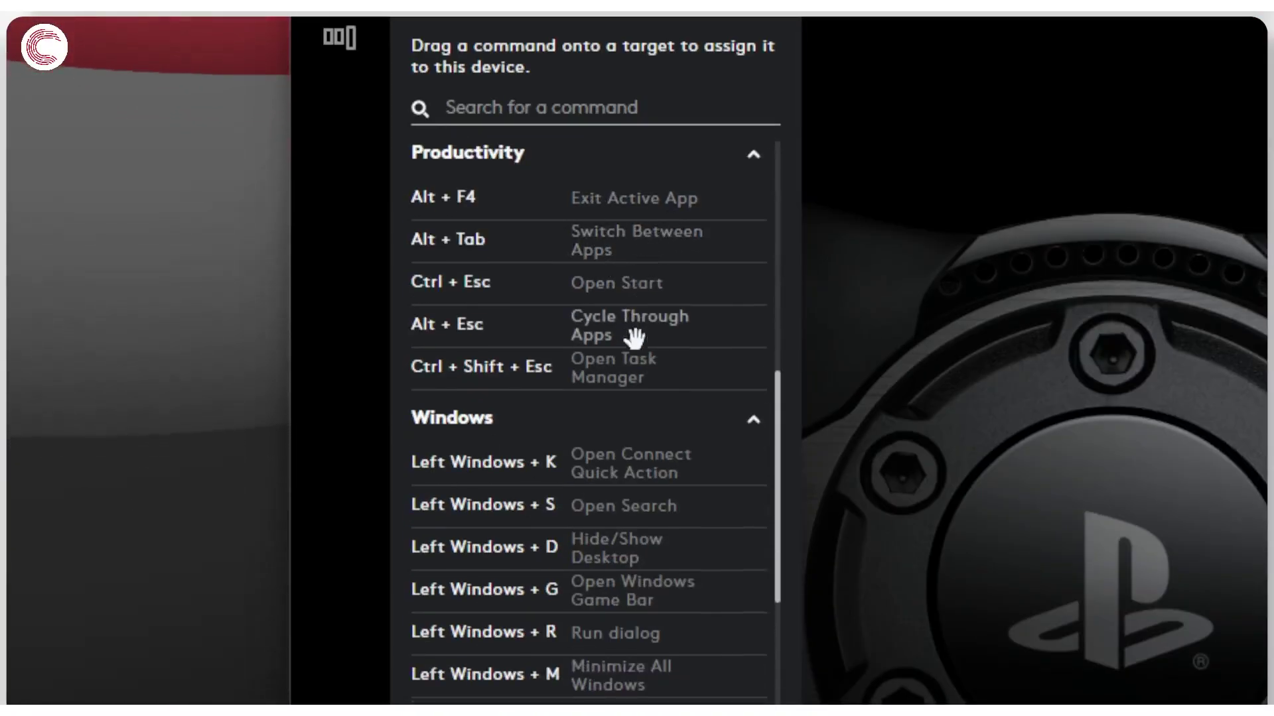
scroll(637, 441, down, 1)
scroll(633, 443, down, 4)
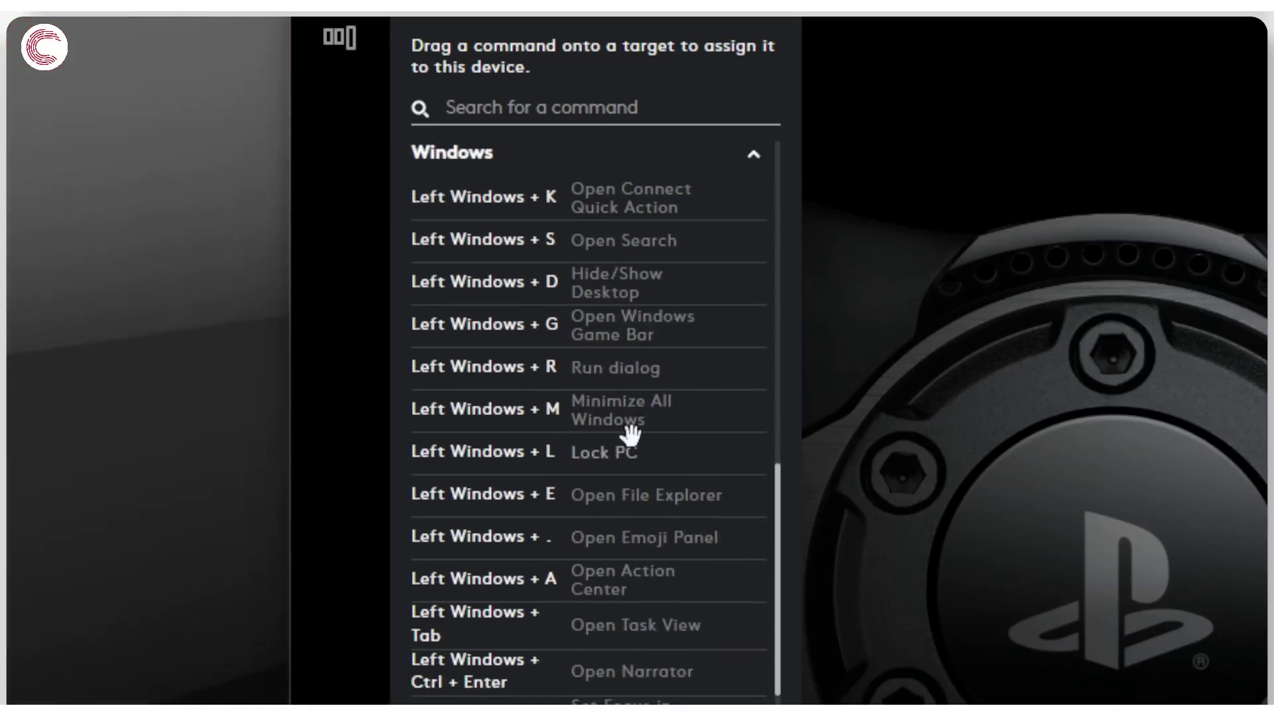
scroll(631, 432, down, 3)
scroll(620, 554, down, 5)
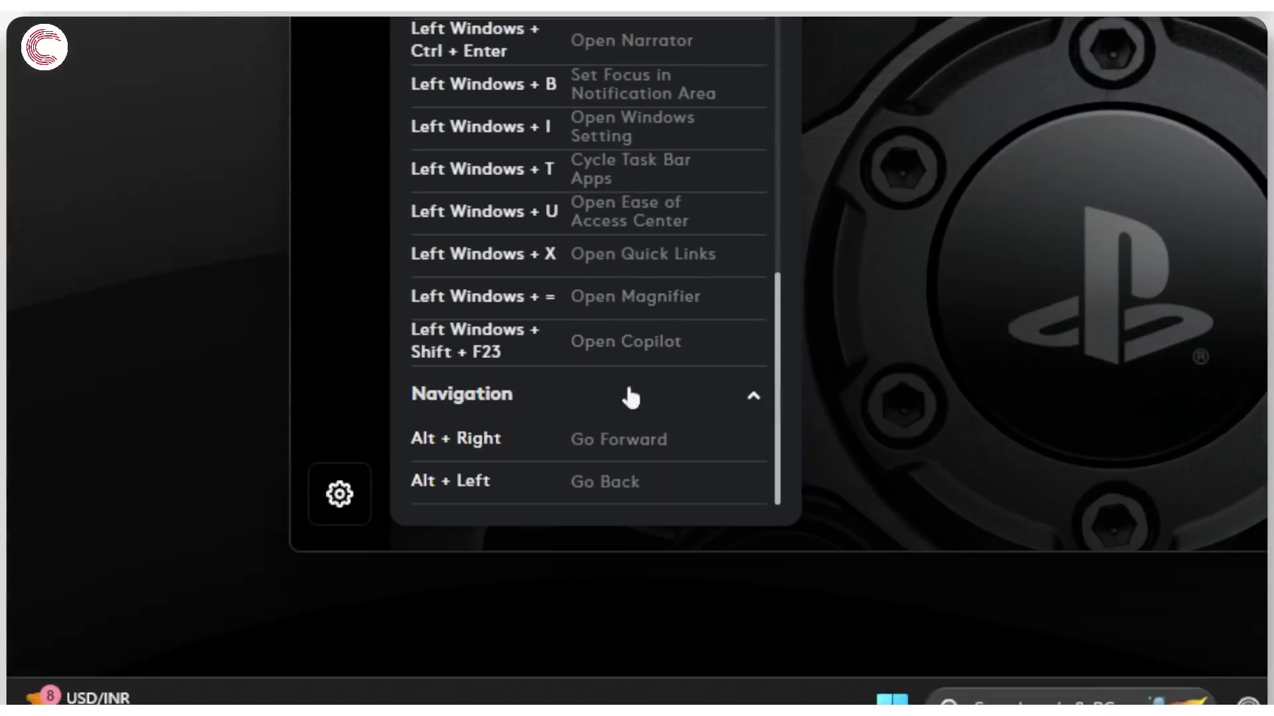
scroll(590, 318, up, 20)
Step: Scroll through the System list's Mouse, Media, OS, G HUB and Audio controls, then back up
scroll(590, 319, up, 4)
click(563, 342)
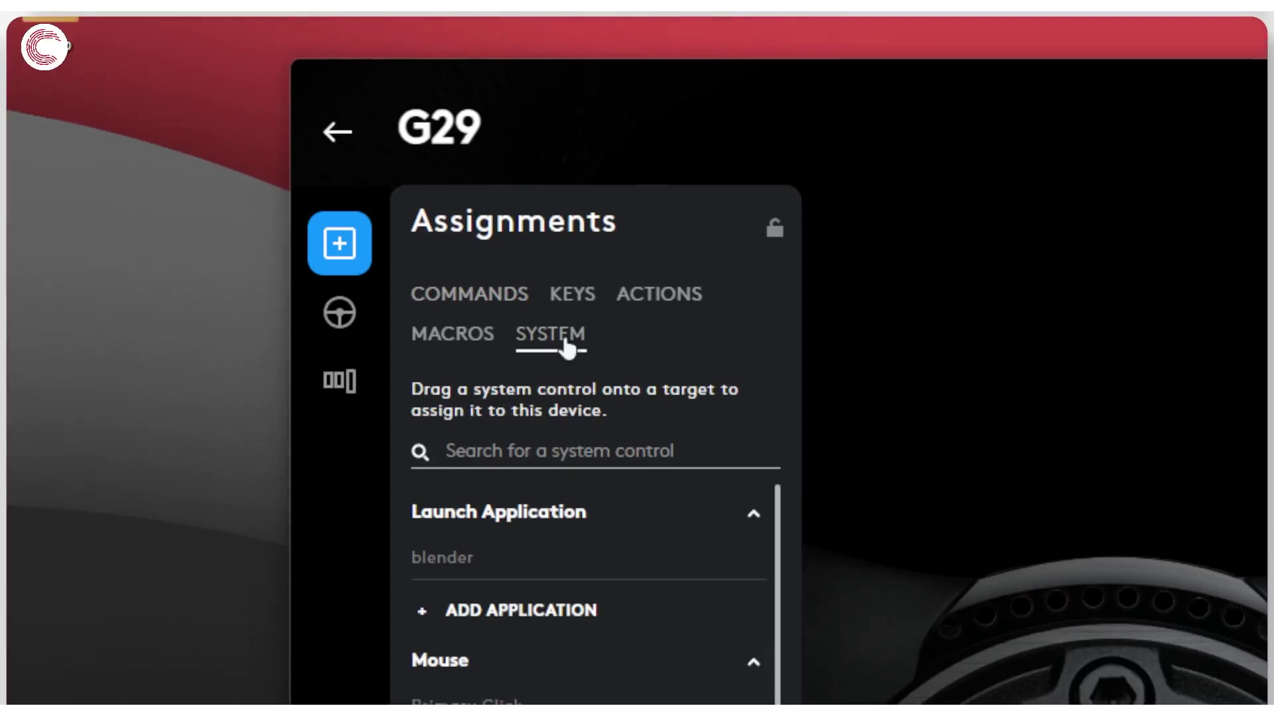
scroll(614, 677, down, 5)
scroll(577, 383, down, 14)
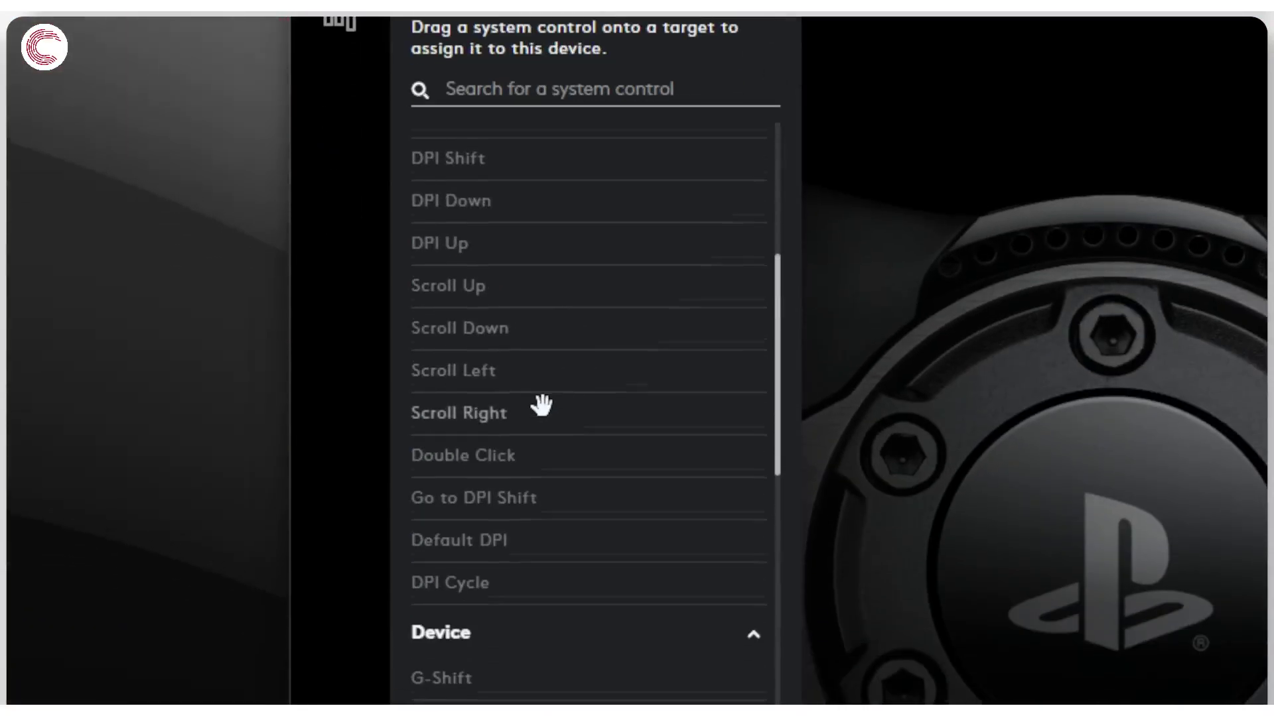
scroll(577, 599, down, 10)
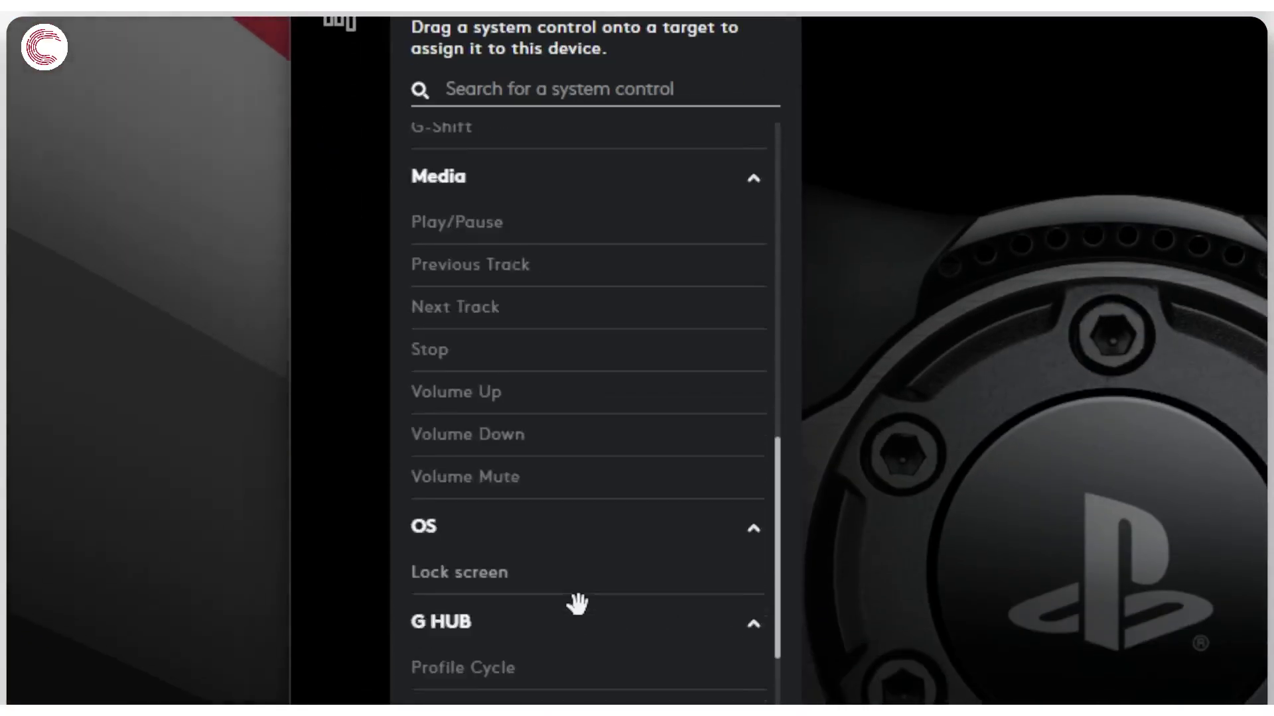
scroll(584, 351, up, 20)
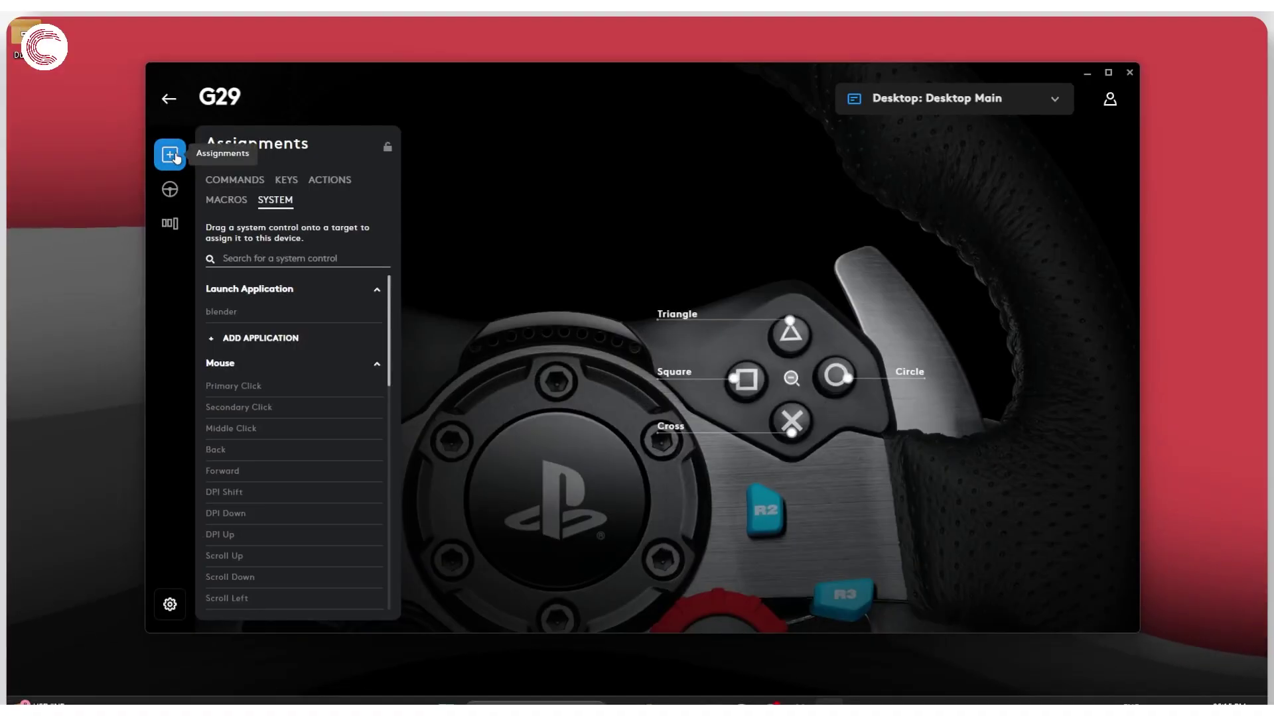
Step: Glance at the Steering Wheel settings, then return to the Commands list showing Undo, Cut and Select All
click(173, 157)
click(170, 189)
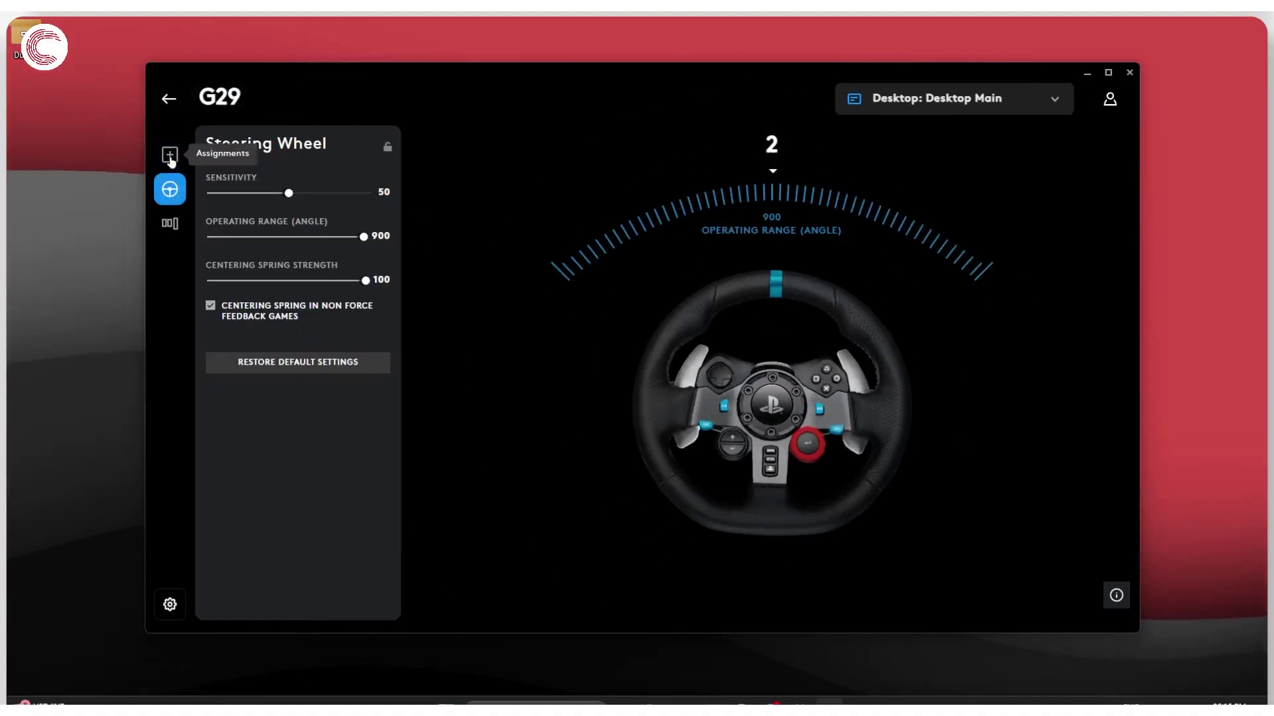
click(170, 158)
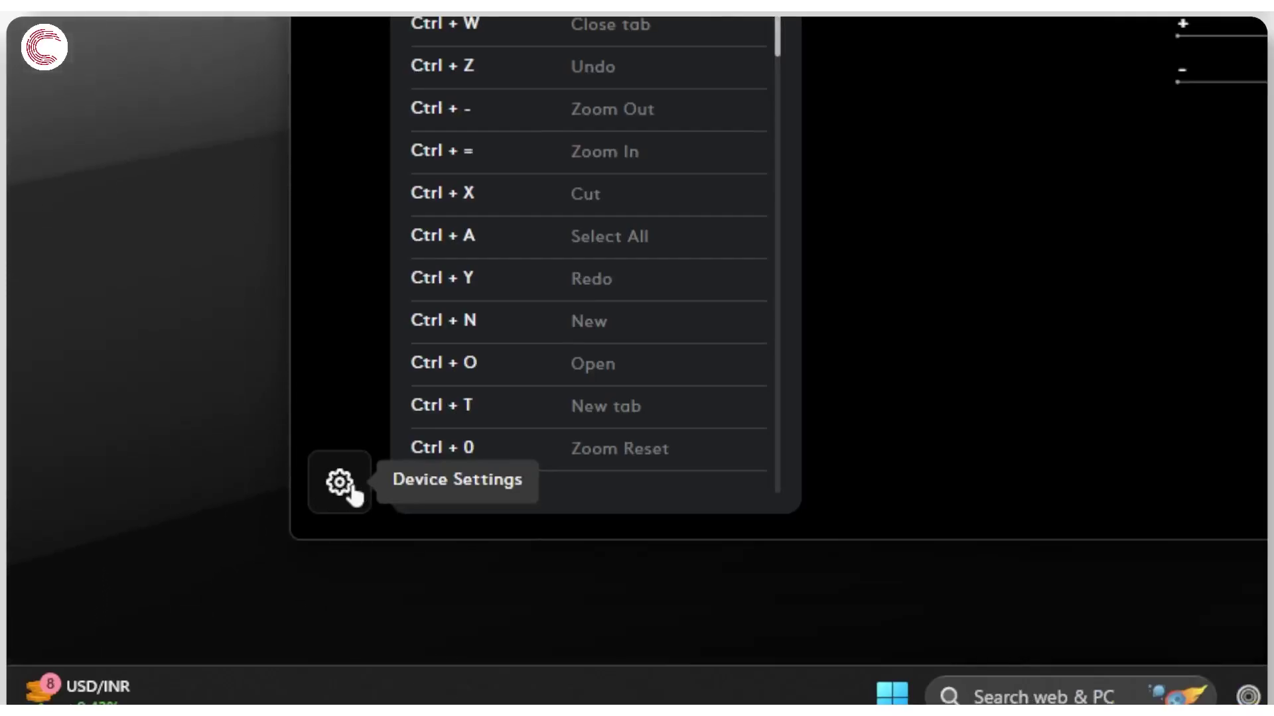
click(350, 487)
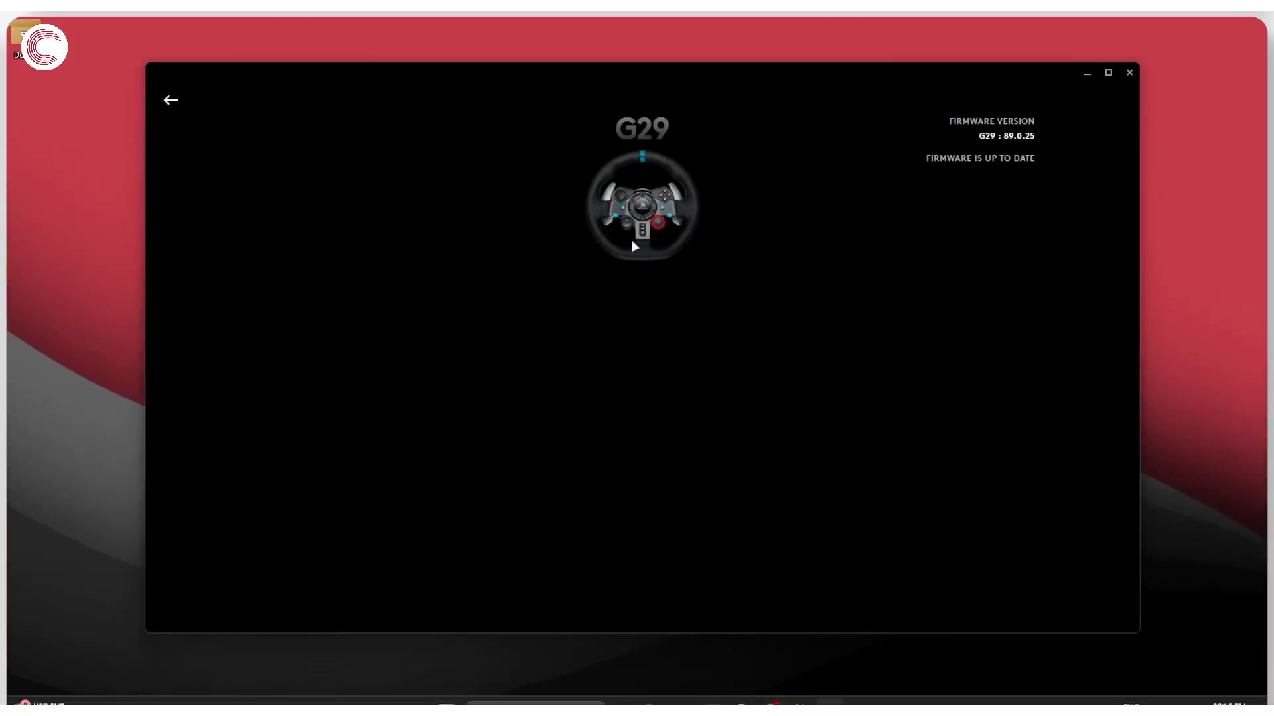
click(175, 100)
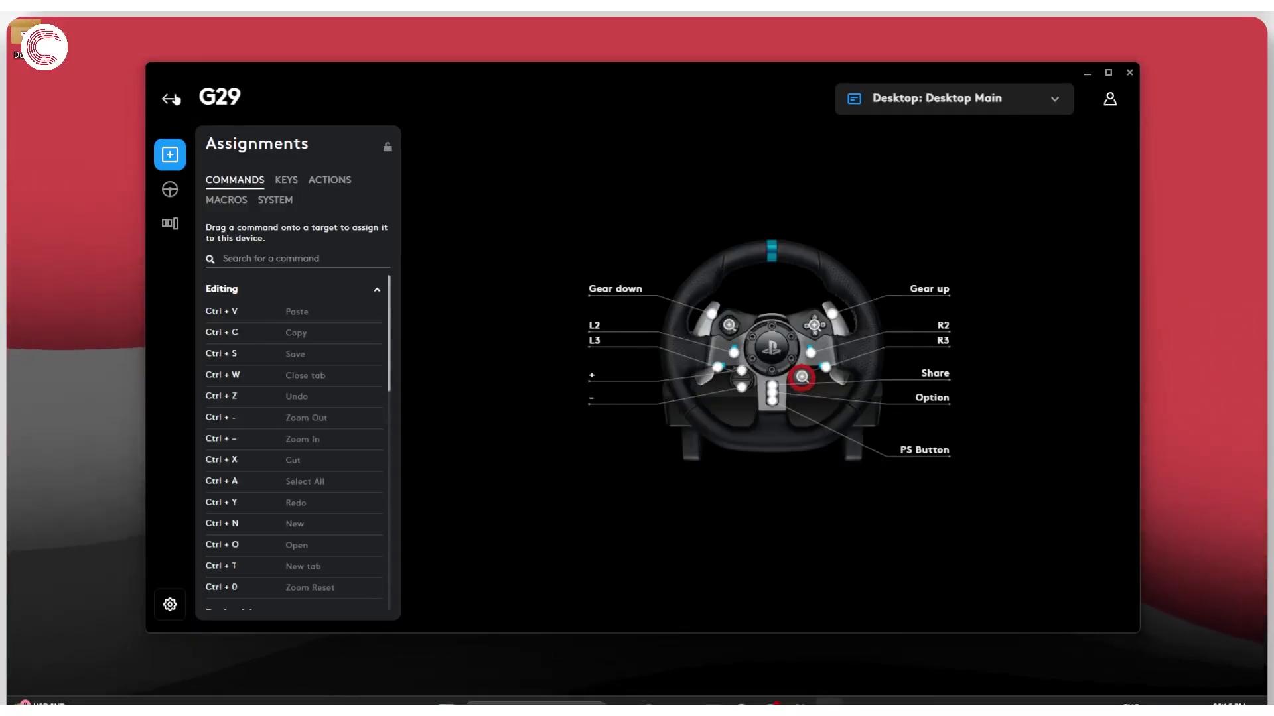
Step: Go back to the G HUB home screen listing the G502 X PLUS and G29
click(172, 100)
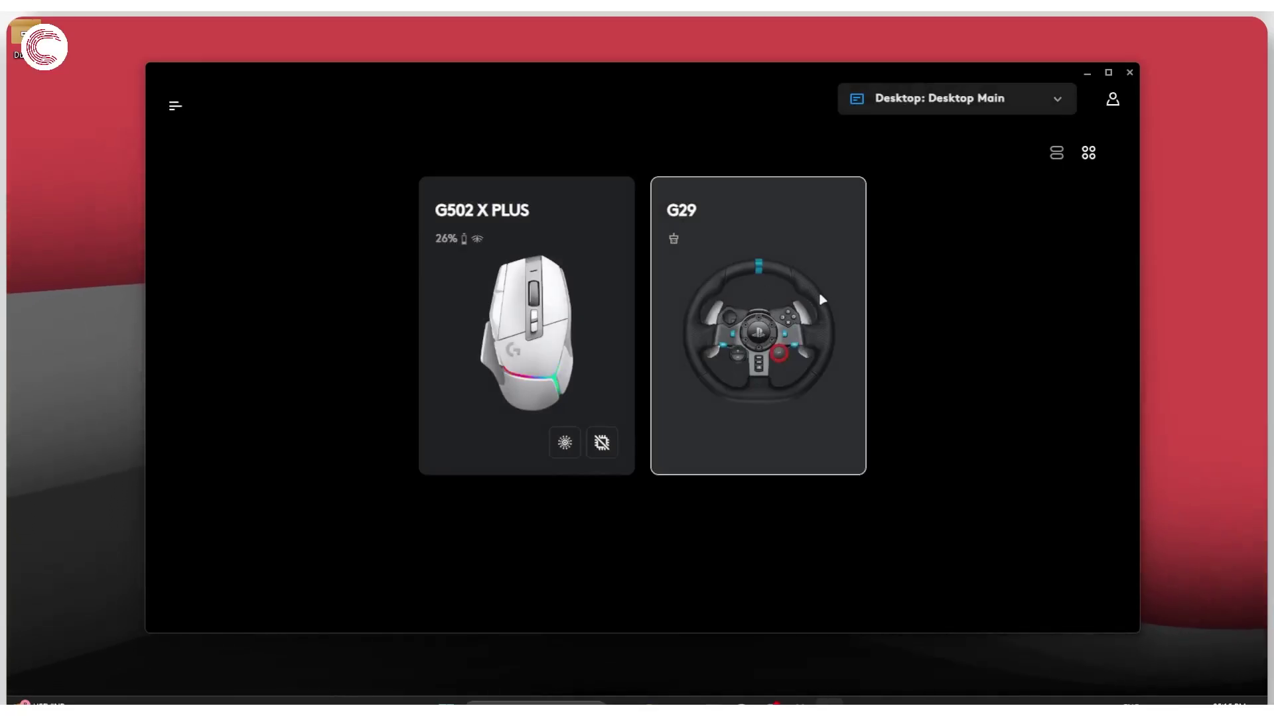